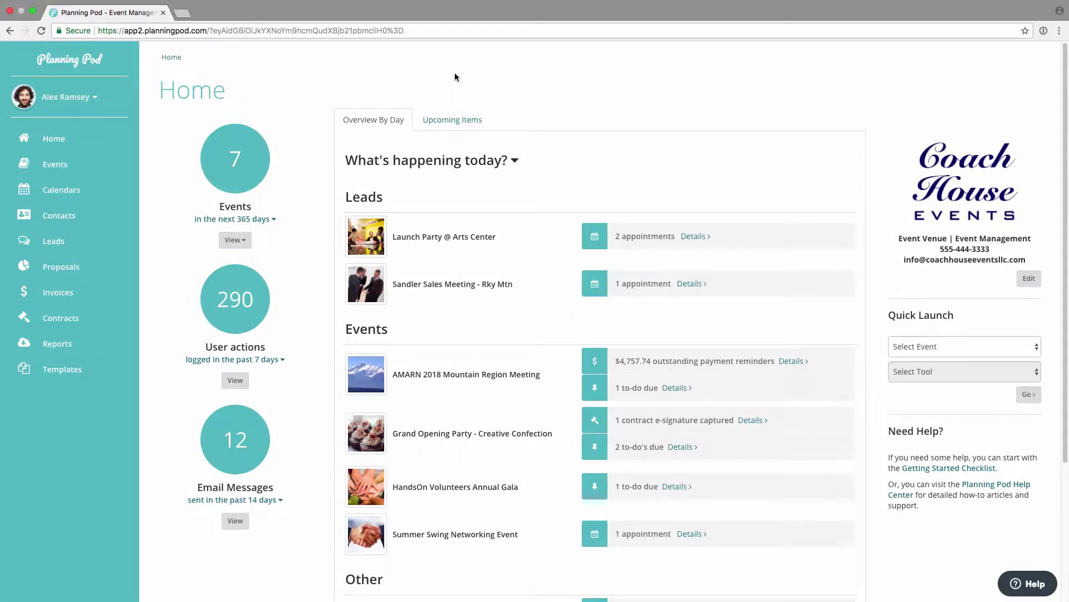
# Step: Browse the Patel Industries Dinner event dashboard, then go to the Leads list
pyautogui.click(52, 166)
pyautogui.click(351, 412)
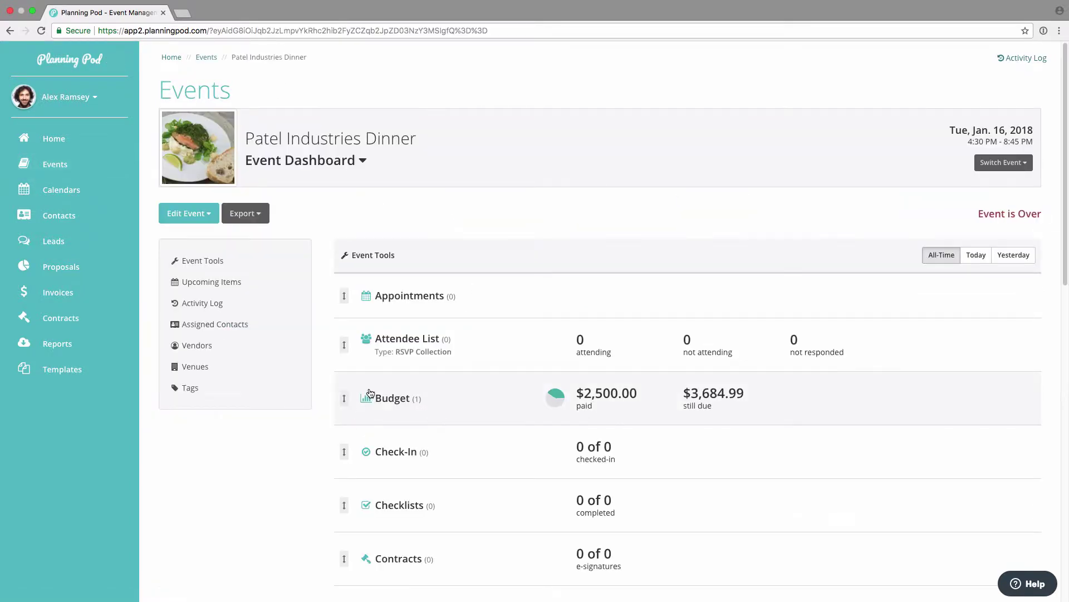
pyautogui.scroll(-4, 372, 392)
pyautogui.scroll(-2, 374, 393)
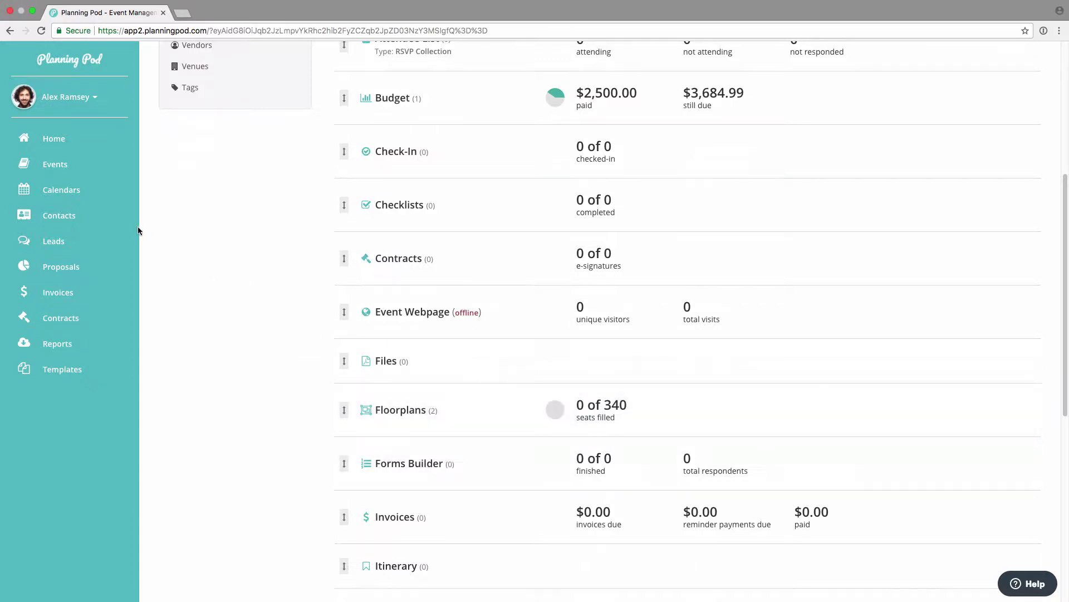
pyautogui.click(56, 240)
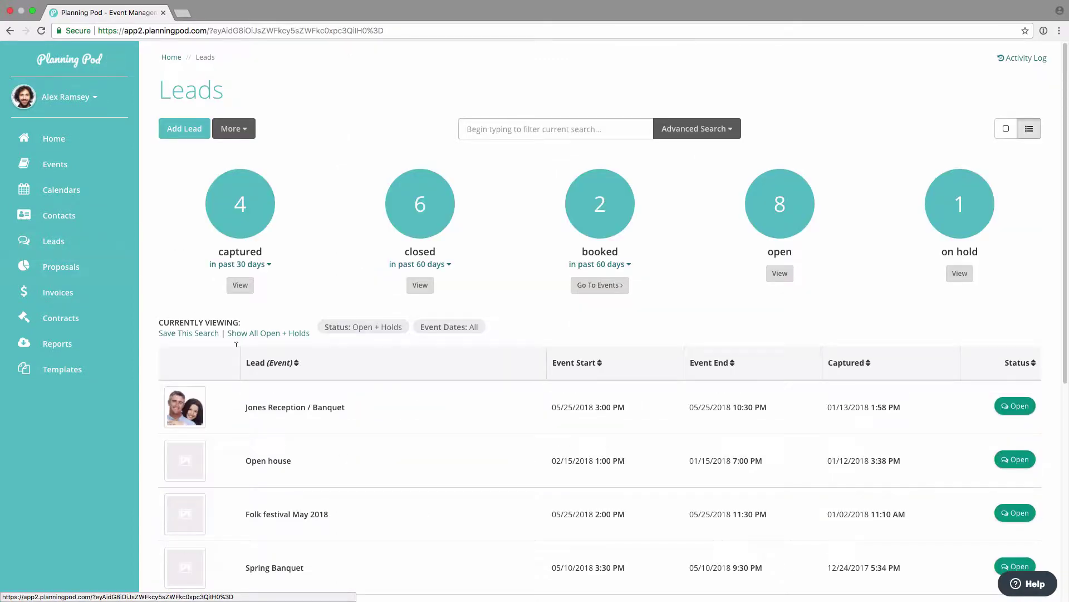
# Step: Check the Jones Reception / Banquet lead, then return to the events list
pyautogui.click(298, 409)
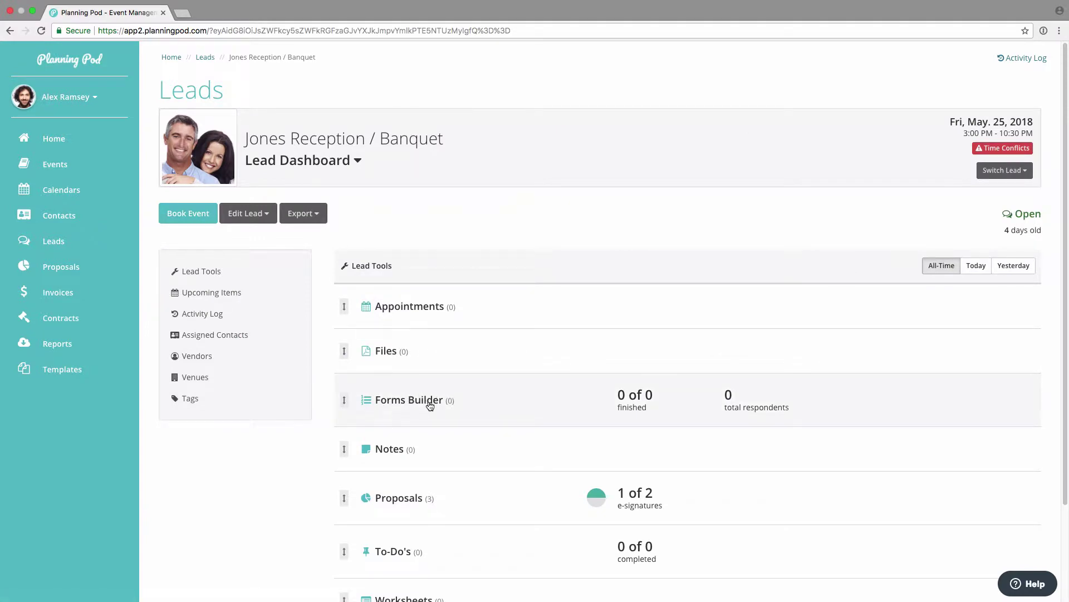
pyautogui.click(67, 165)
pyautogui.scroll(-5, 312, 465)
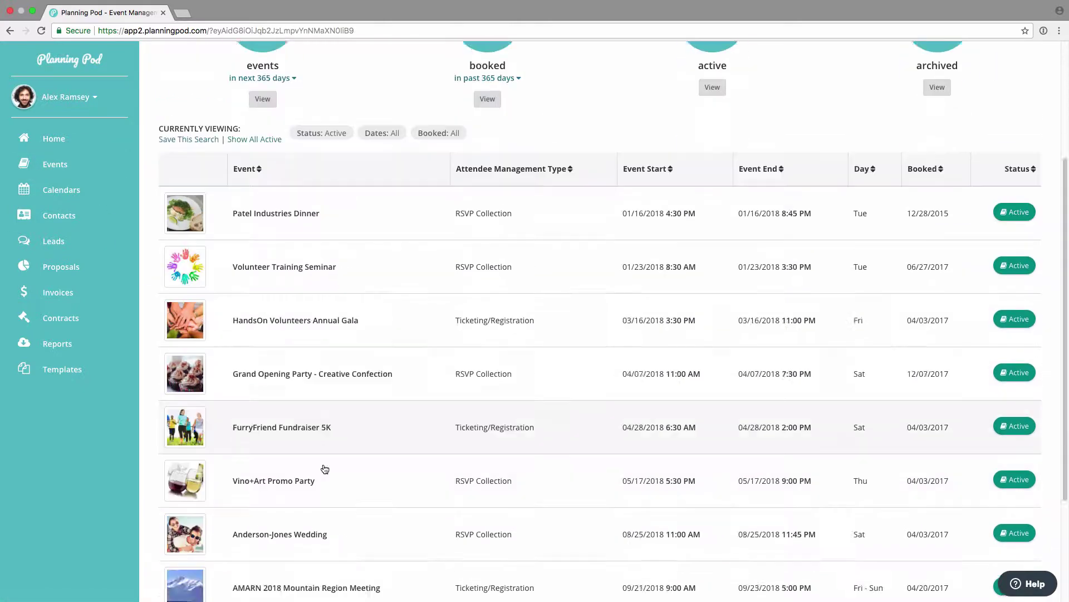
# Step: Open the AMARN 2018 Mountain Region Meeting event and its Forms Builder
pyautogui.click(325, 468)
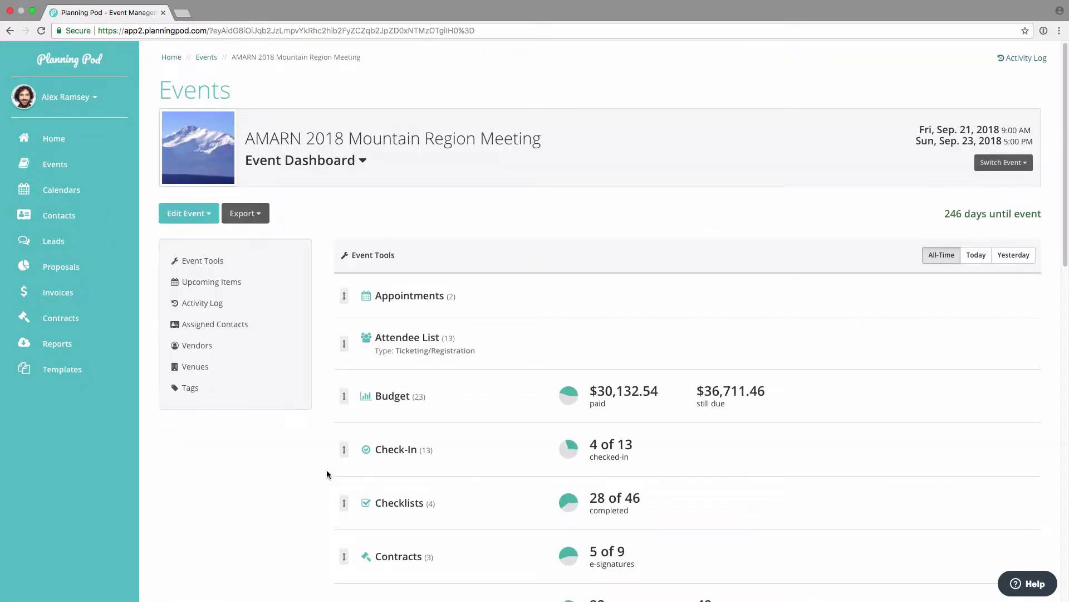
pyautogui.scroll(-2, 428, 450)
pyautogui.scroll(-2, 428, 450)
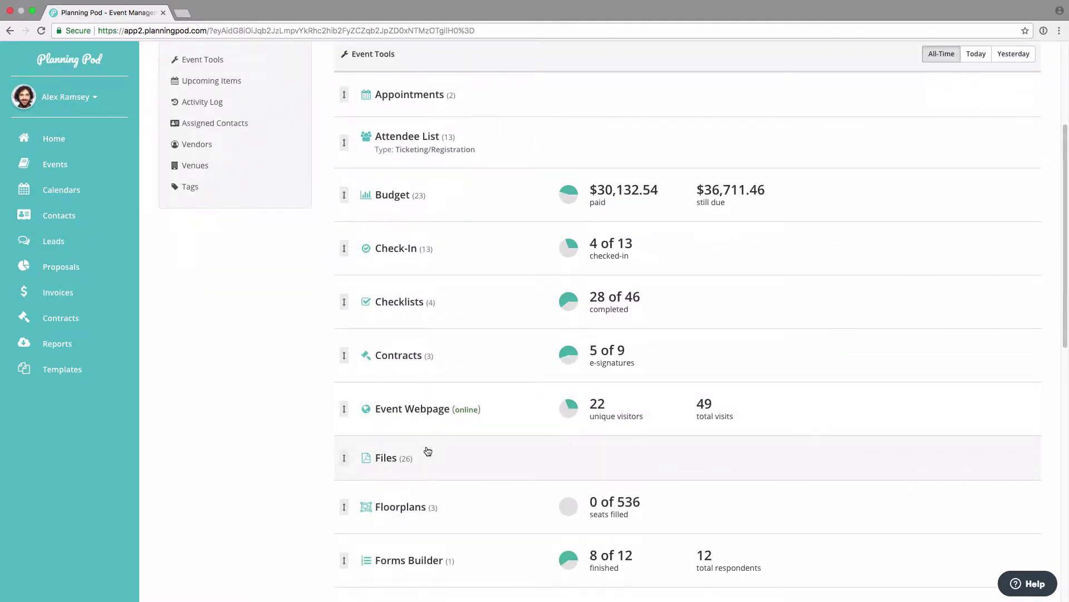
pyautogui.click(460, 550)
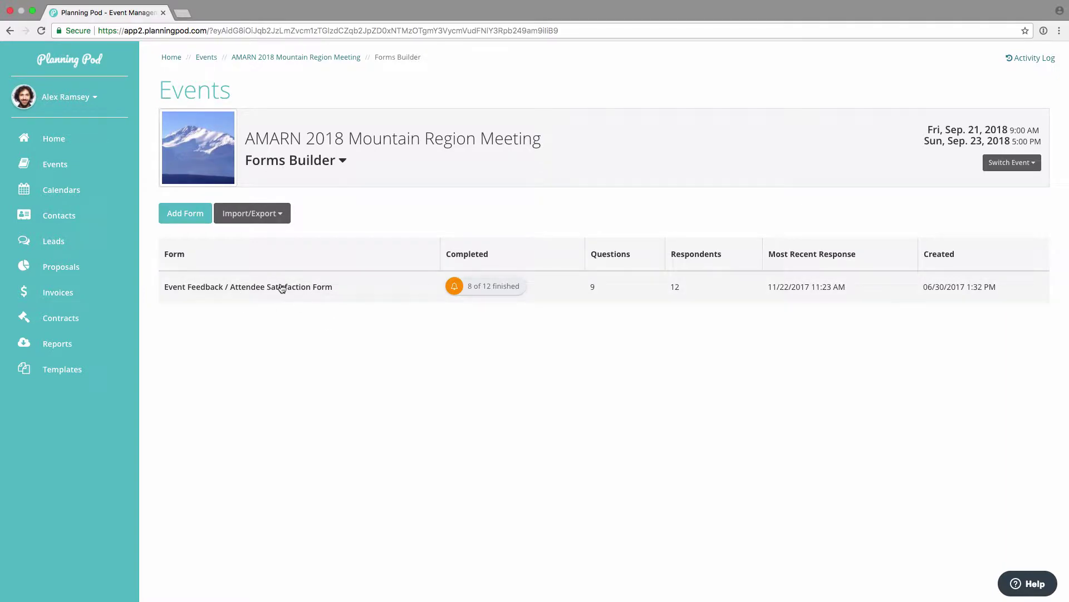
# Step: Add the Pre-Event Stakeholder Input Form with logo set to Yes, collecting only Full Name
pyautogui.click(188, 219)
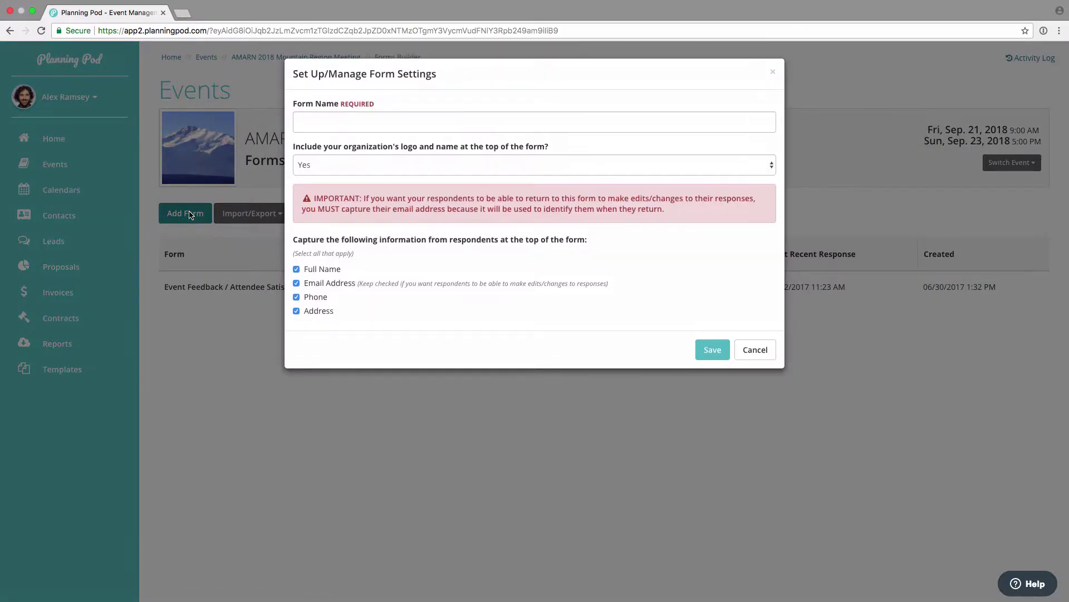
pyautogui.click(332, 120)
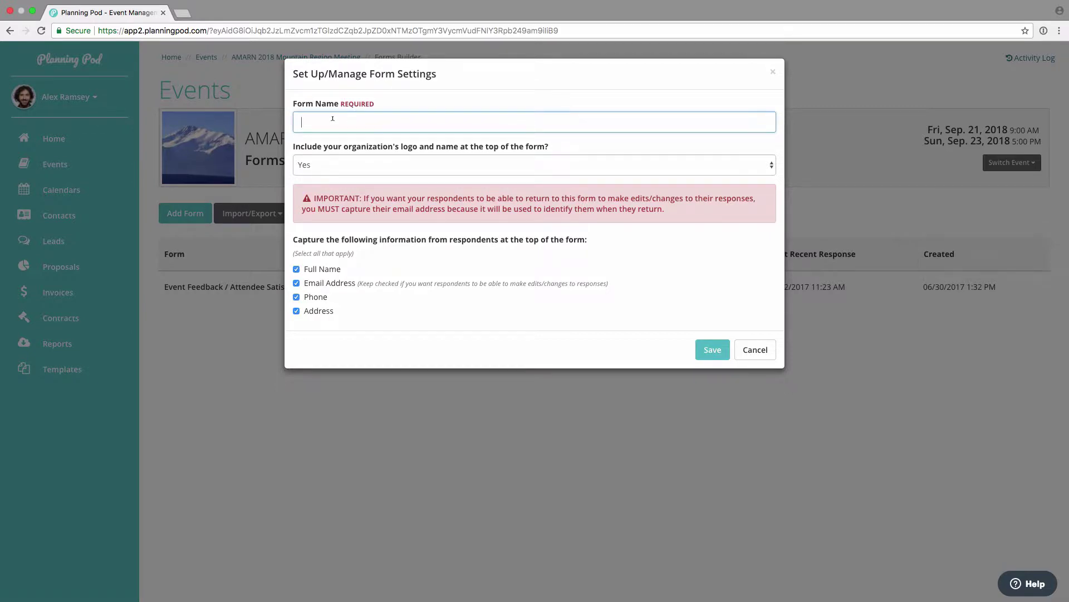
pyautogui.write('Pre-Event Stakeholder Input Form')
pyautogui.click(350, 165)
pyautogui.click(360, 162)
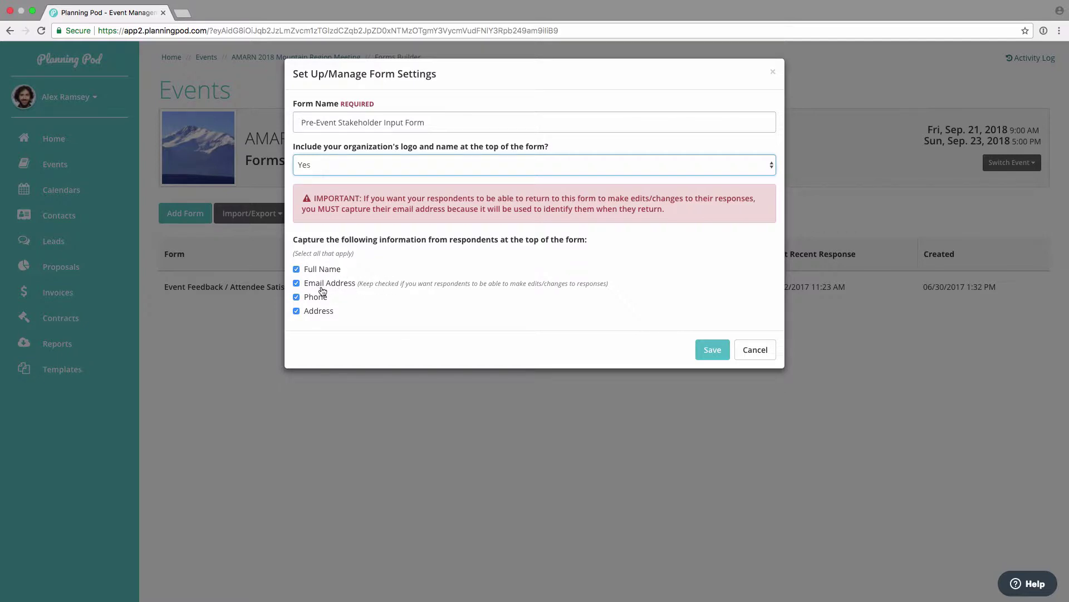
pyautogui.click(297, 297)
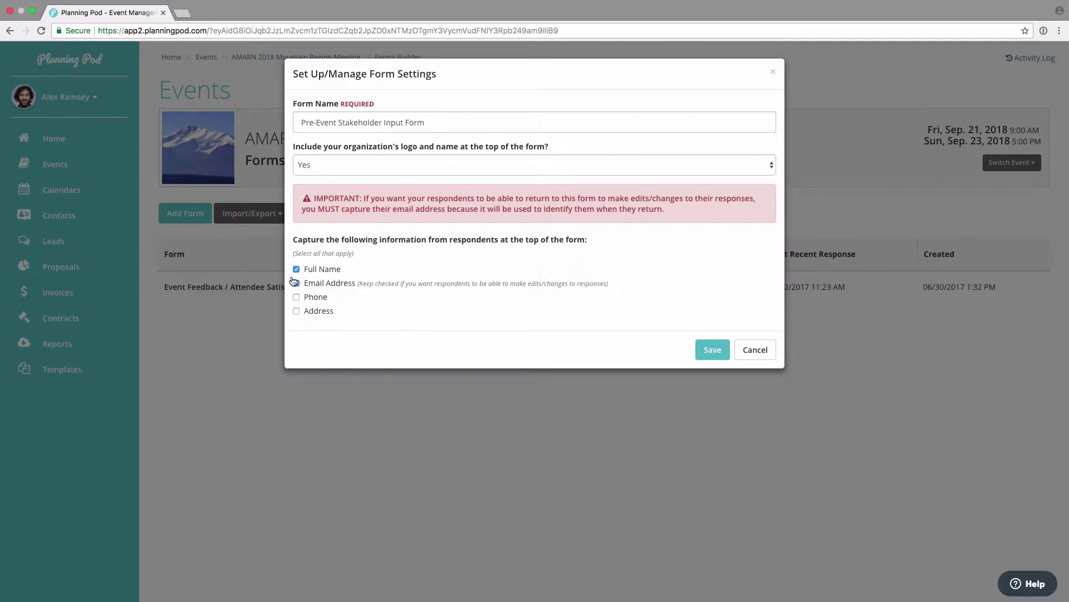
pyautogui.click(702, 350)
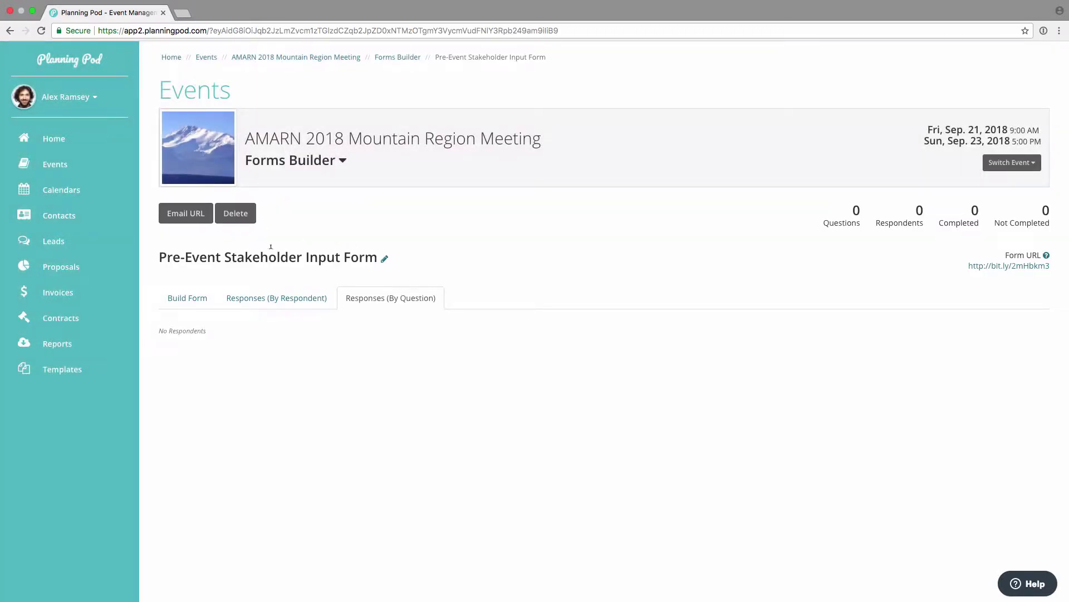
# Step: Turn on Phone in the form's settings so respondents' phone numbers are collected
pyautogui.click(195, 299)
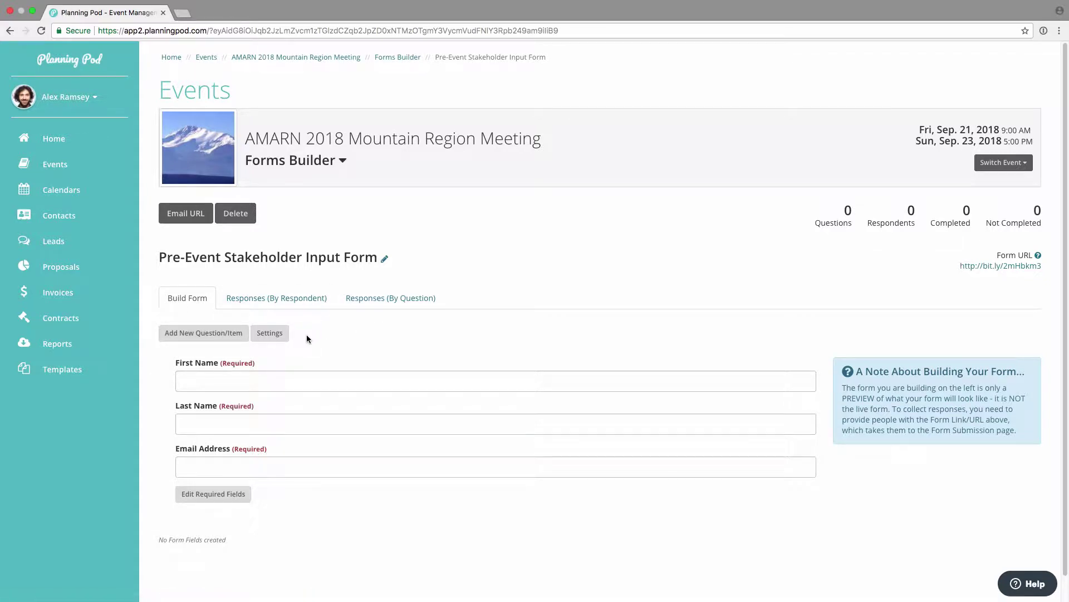
pyautogui.scroll(-1, 306, 333)
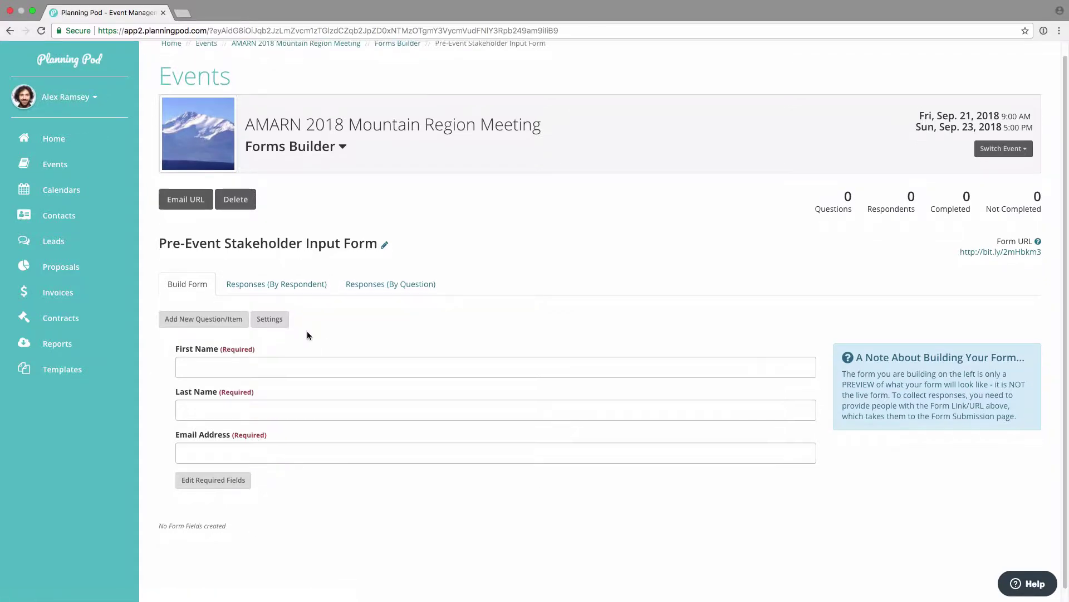
pyautogui.click(271, 319)
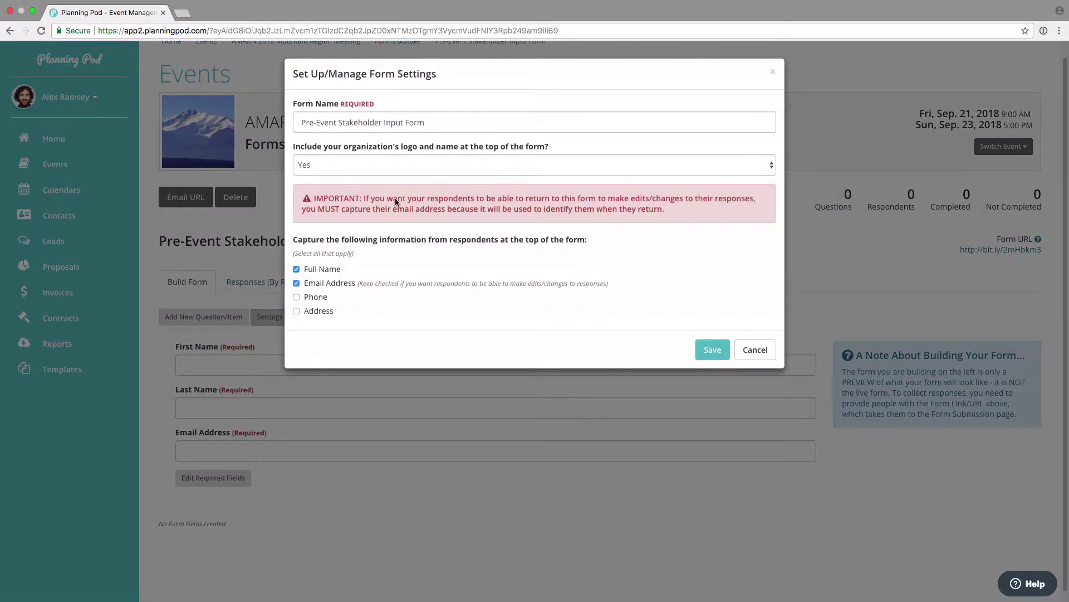
pyautogui.click(305, 299)
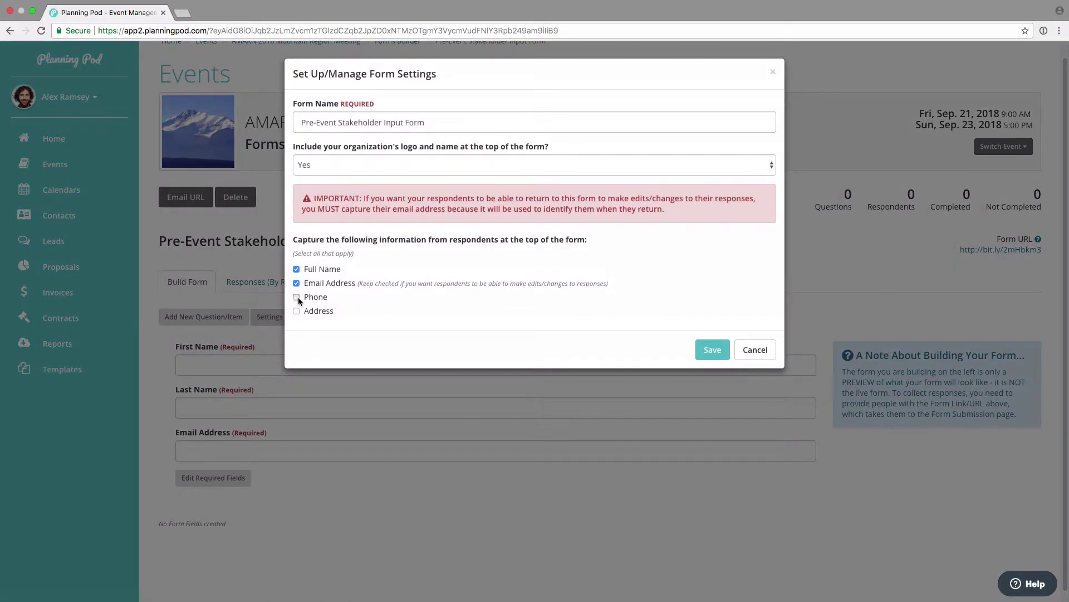
pyautogui.click(712, 348)
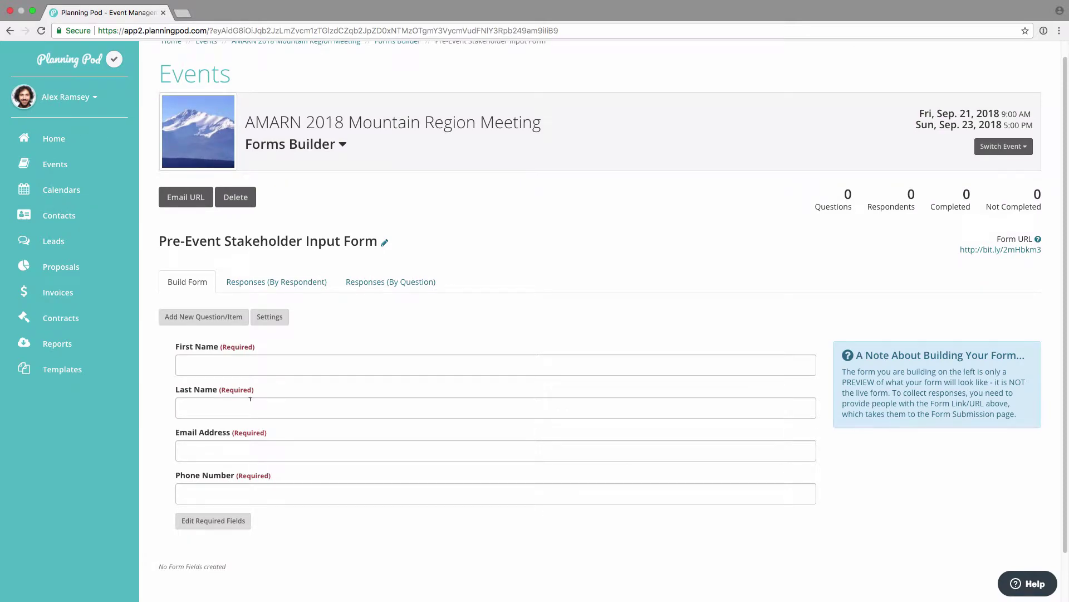
# Step: Review the required respondent fields without changes, then start a new question
pyautogui.scroll(-2, 250, 398)
pyautogui.click(239, 466)
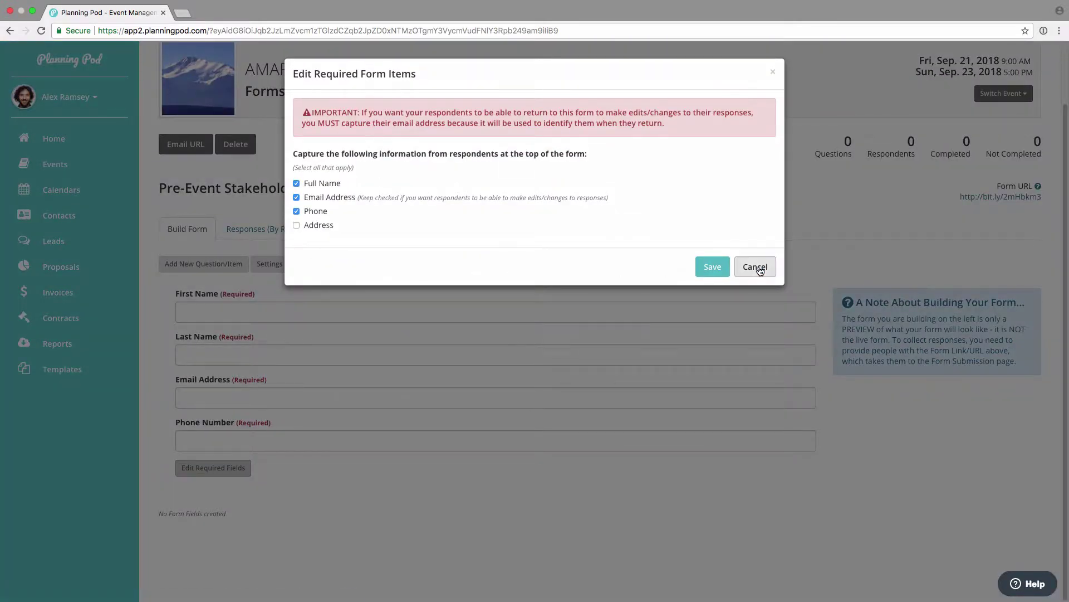
pyautogui.click(755, 267)
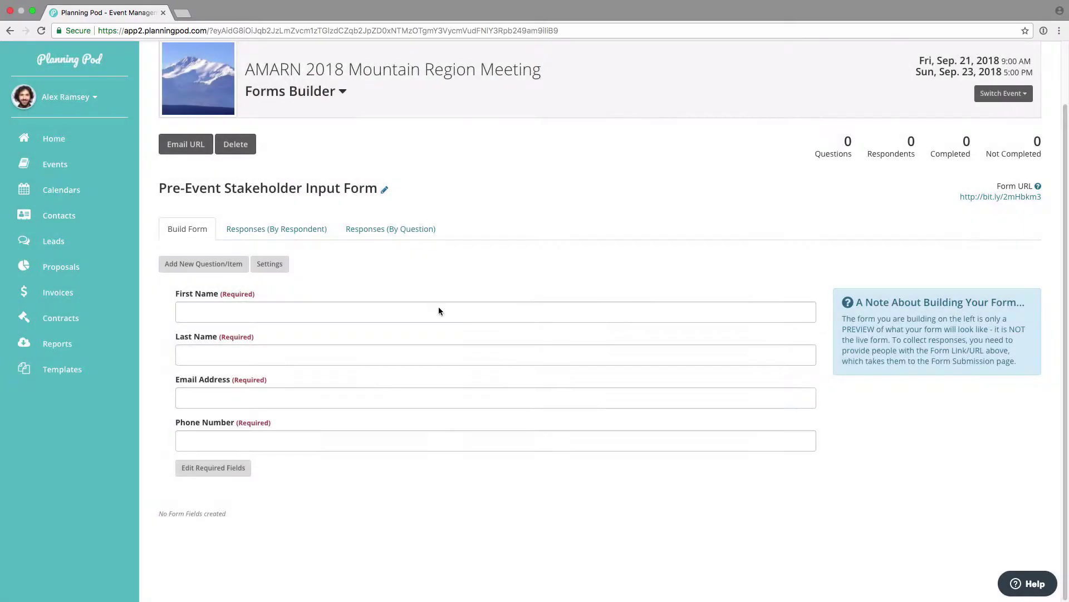
pyautogui.click(213, 268)
pyautogui.click(328, 121)
# Step: Add the required Long Answer question 'What theme suggestions do you have for this year's event'
pyautogui.click(322, 165)
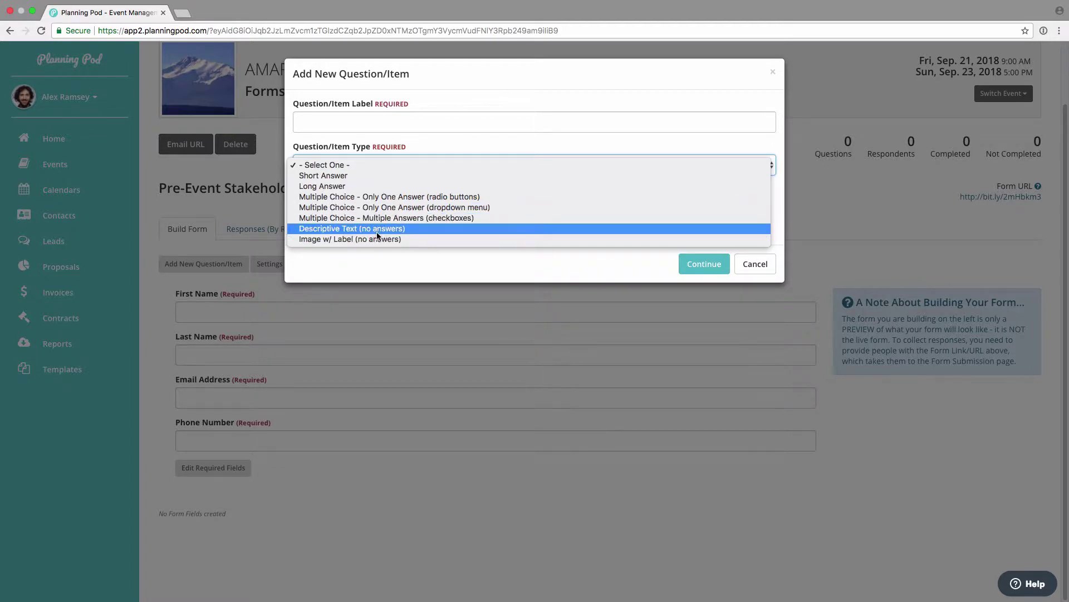
pyautogui.click(375, 186)
pyautogui.click(374, 122)
pyautogui.write("What theme suggestions do you have for this year's event?")
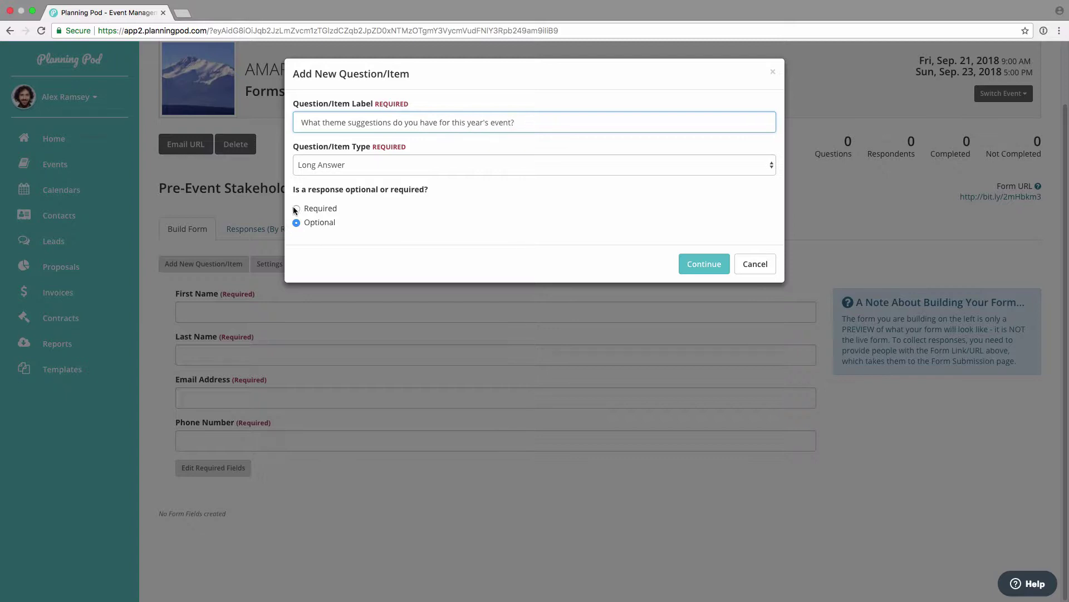
pyautogui.click(296, 209)
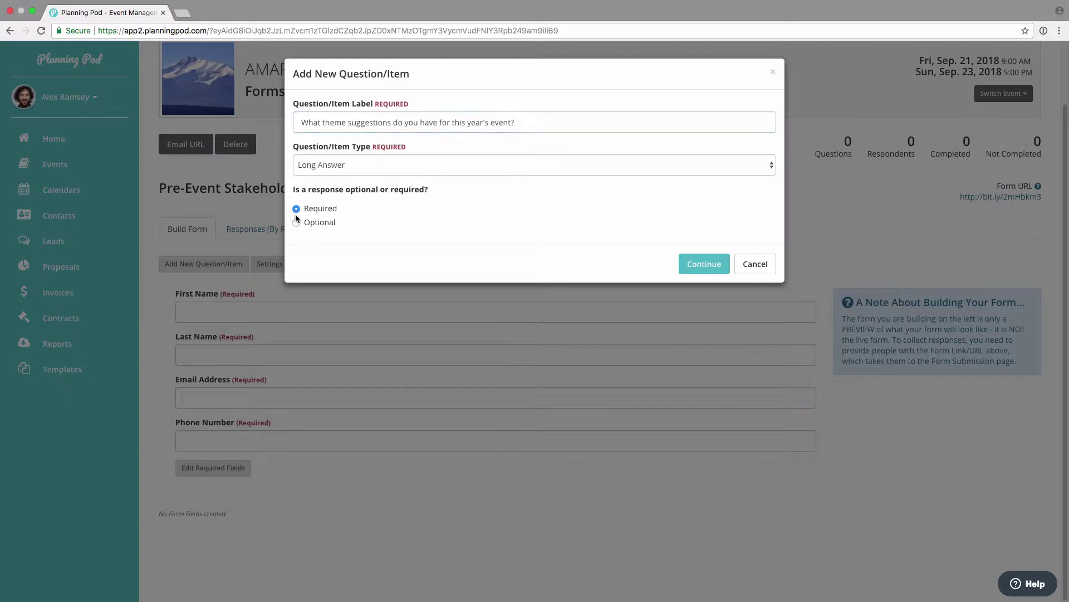
pyautogui.click(712, 264)
# Step: Look at the question's Move options and close them without reordering
pyautogui.scroll(-3, 353, 442)
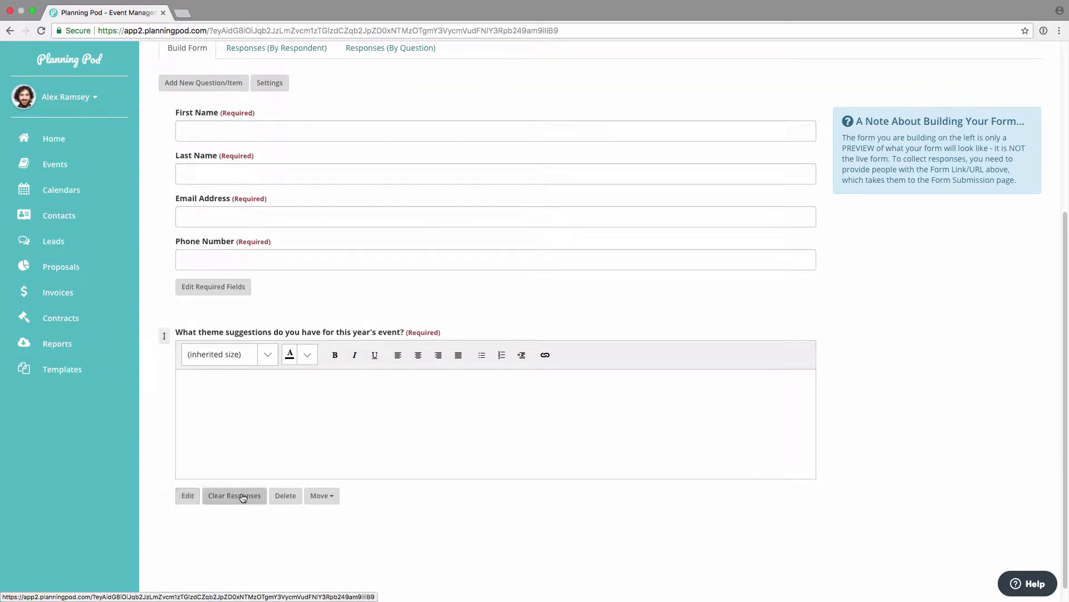
pyautogui.click(323, 496)
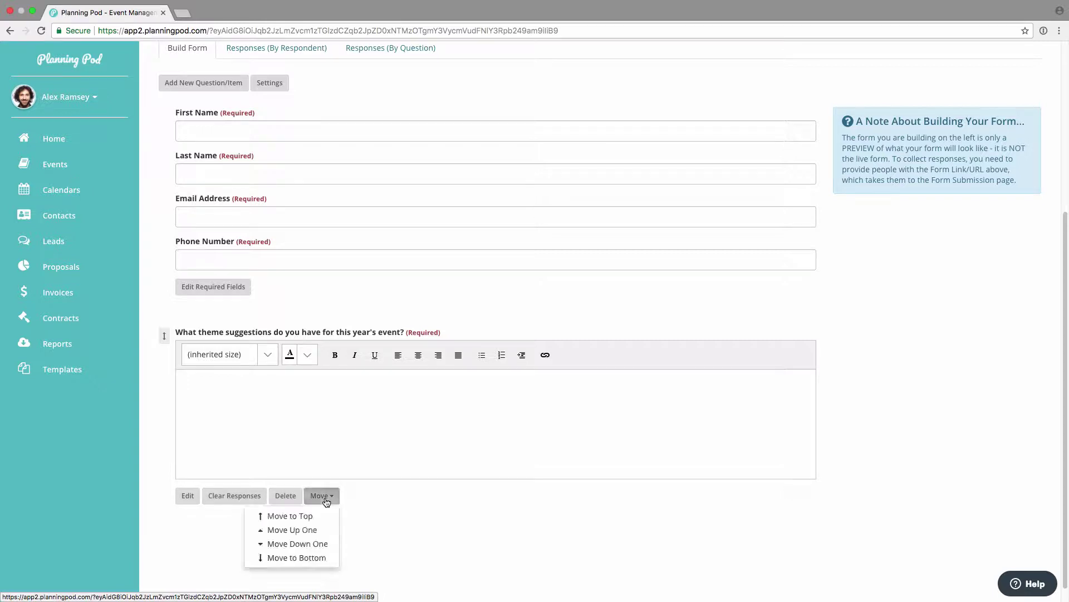
pyautogui.click(396, 554)
pyautogui.scroll(2, 283, 375)
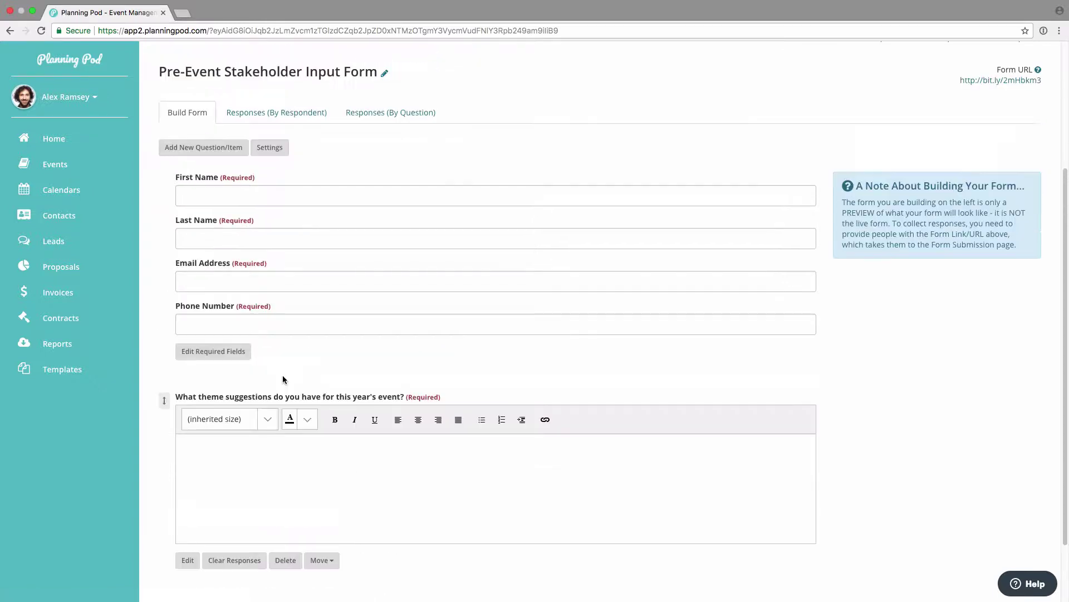
# Step: Start the required single-answer multiple choice question 'Select your preferred format for the event'
pyautogui.click(221, 147)
pyautogui.write('Select your preferred format for the event.')
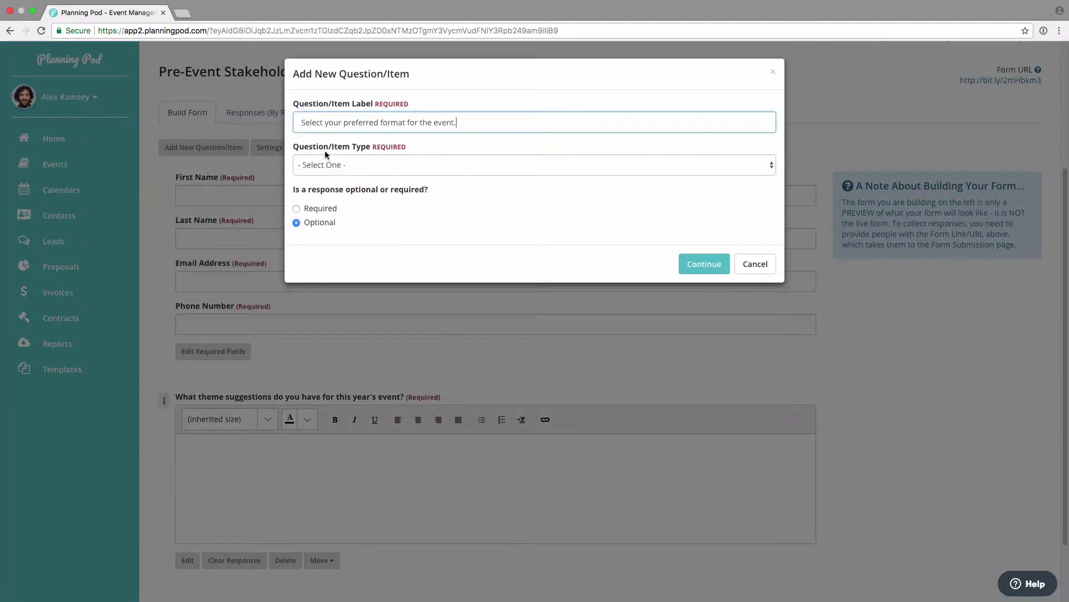
pyautogui.click(326, 158)
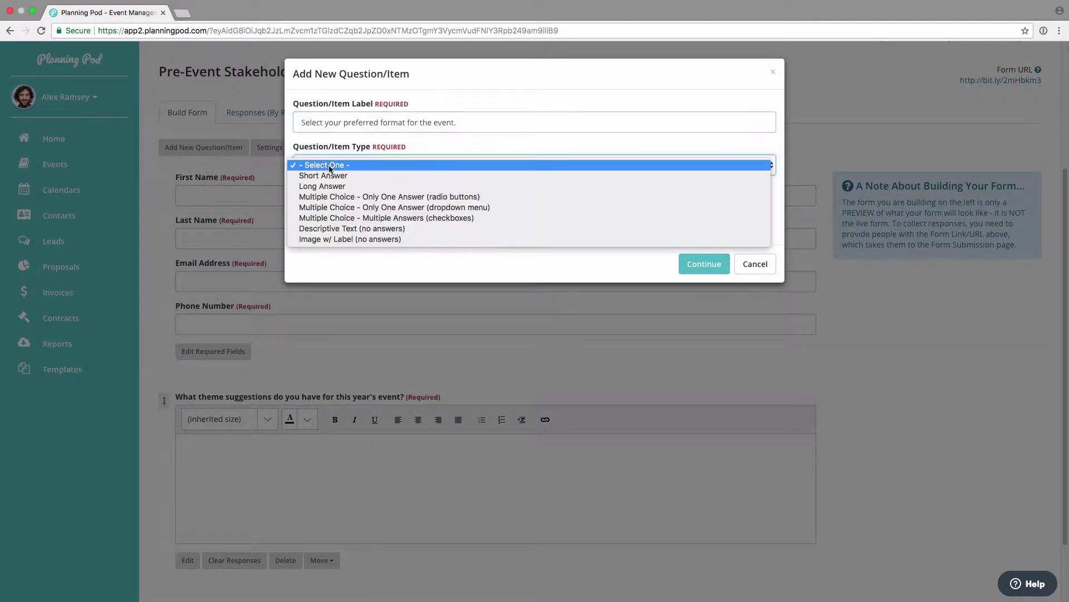
pyautogui.click(356, 198)
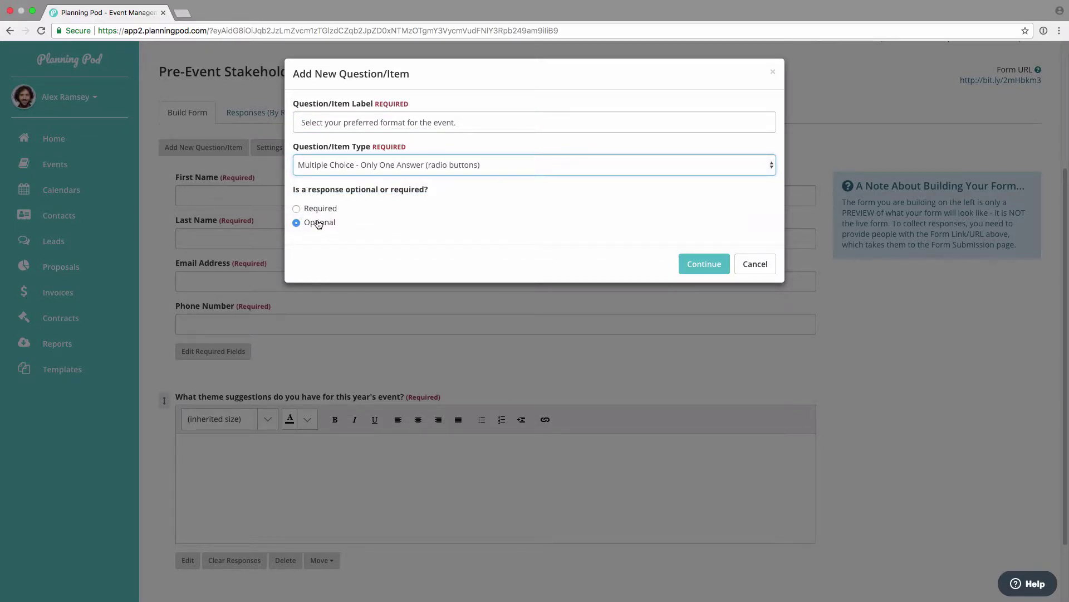
pyautogui.click(297, 208)
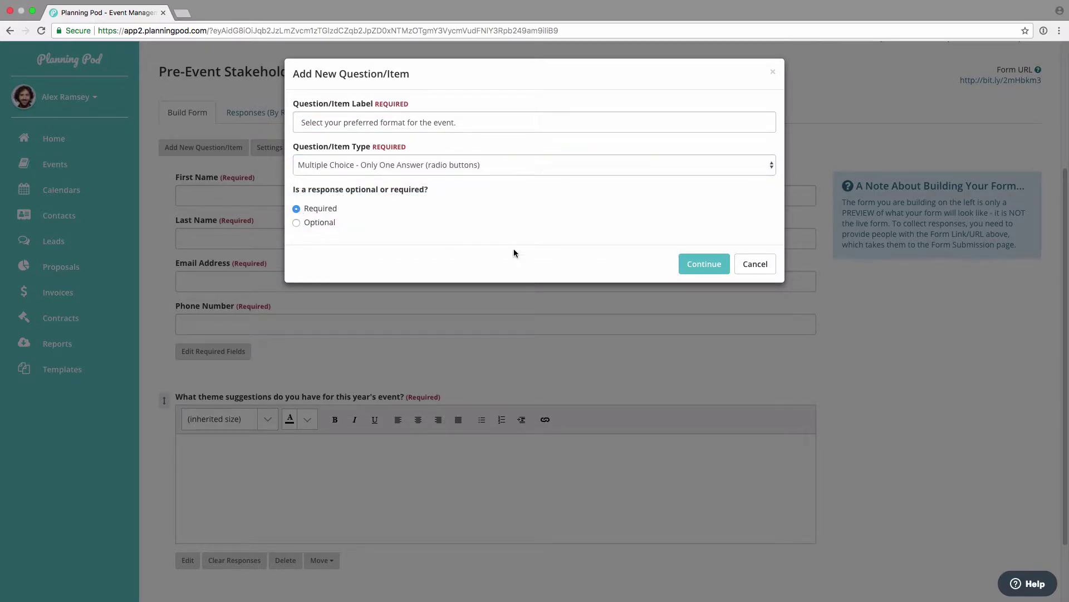
pyautogui.click(694, 266)
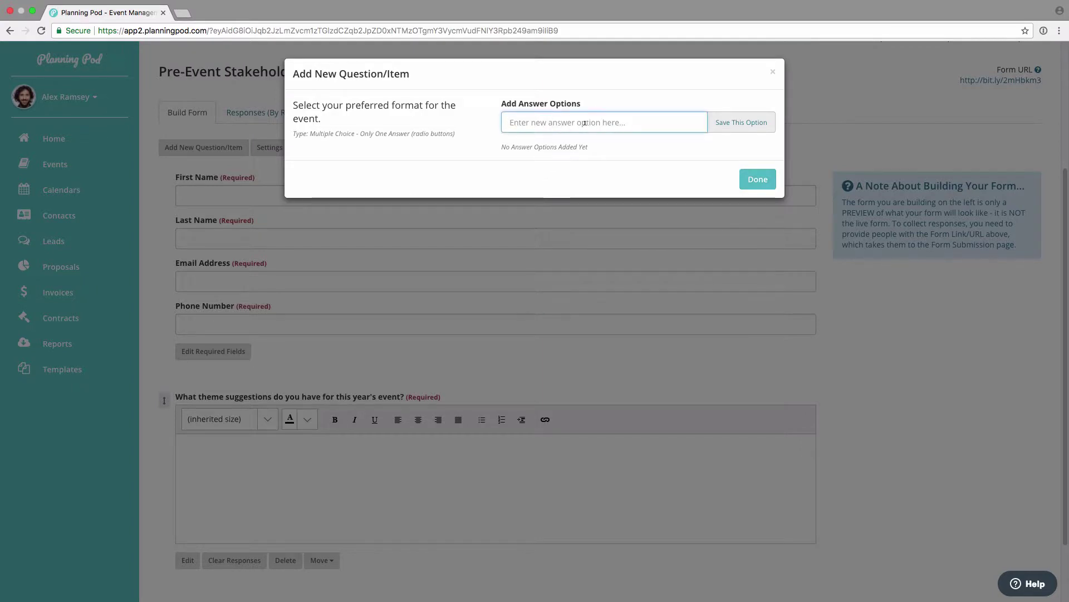
# Step: Add Conference w/ Breakouts, Annual Meeting w/ General Sessions, Retreat w/ Small Groups, with Annual Meeting first
pyautogui.write('Conference w/ Breakouts')
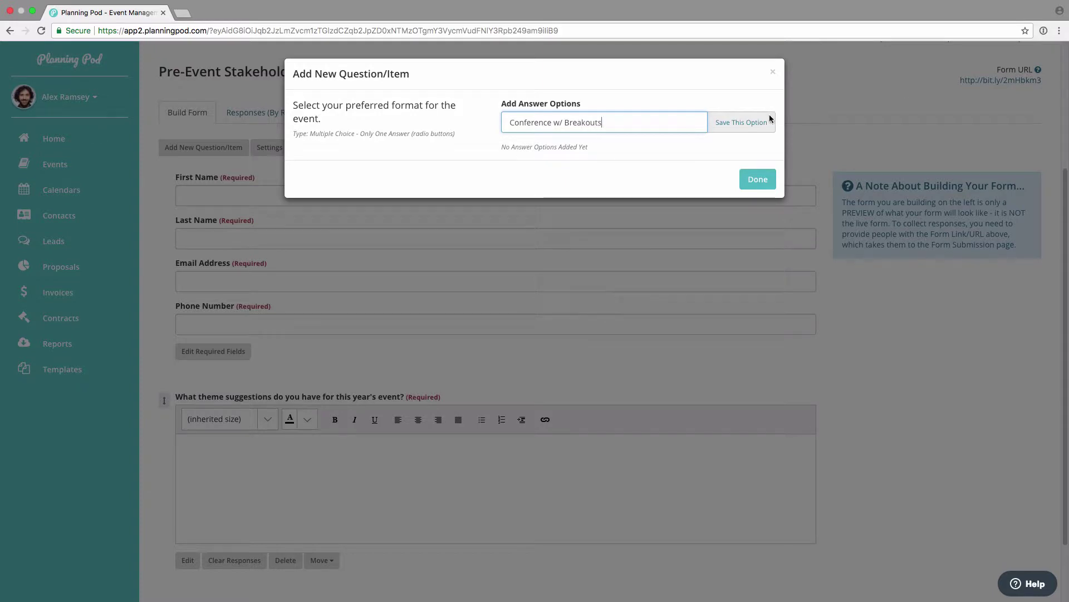
pyautogui.click(765, 122)
pyautogui.write('Annual Meeting w/ General Sessions')
pyautogui.press('Return')
pyautogui.click(638, 125)
pyautogui.write('Retreat w/ Small Groups')
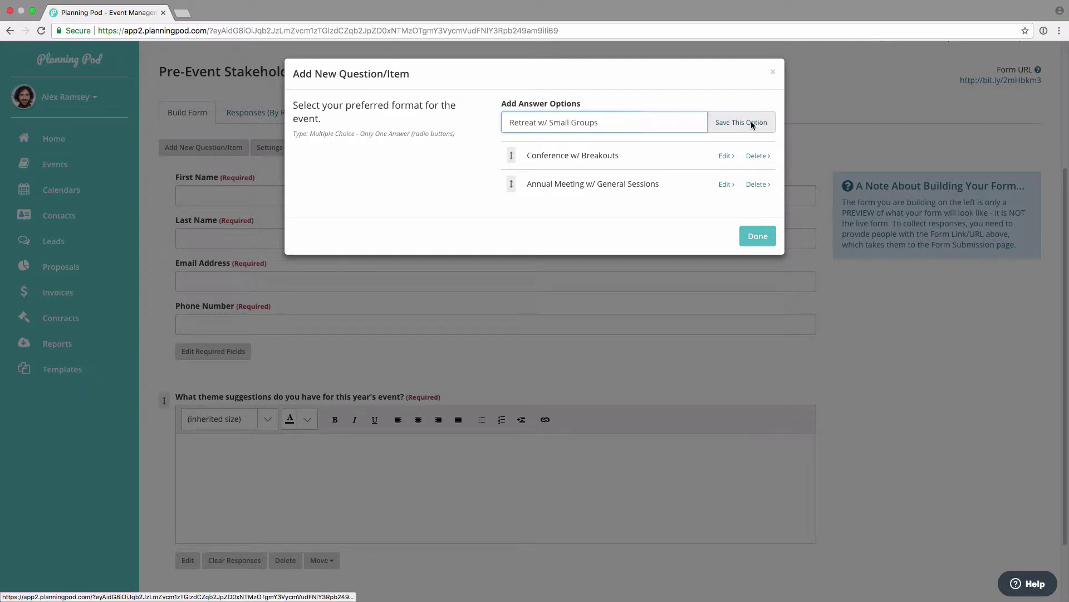
pyautogui.click(747, 123)
pyautogui.moveTo(511, 183); pyautogui.dragTo(515, 153)
pyautogui.moveTo(511, 214); pyautogui.dragTo(511, 192)
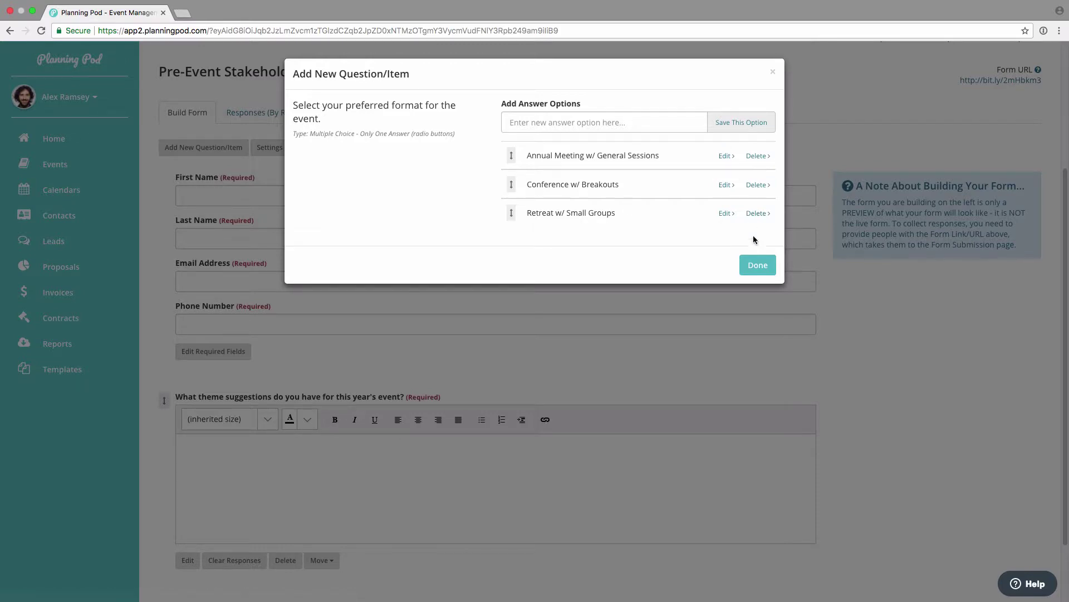
pyautogui.click(755, 268)
# Step: Start the optional checkbox question 'Choose the amenities that will be offered'
pyautogui.scroll(-3, 262, 370)
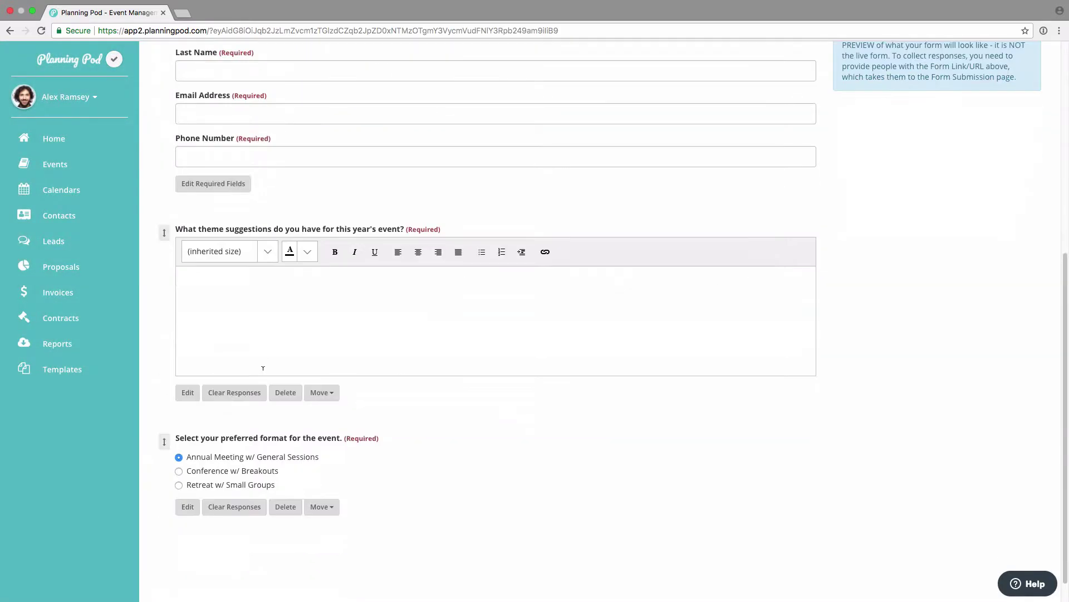
pyautogui.scroll(5, 320, 443)
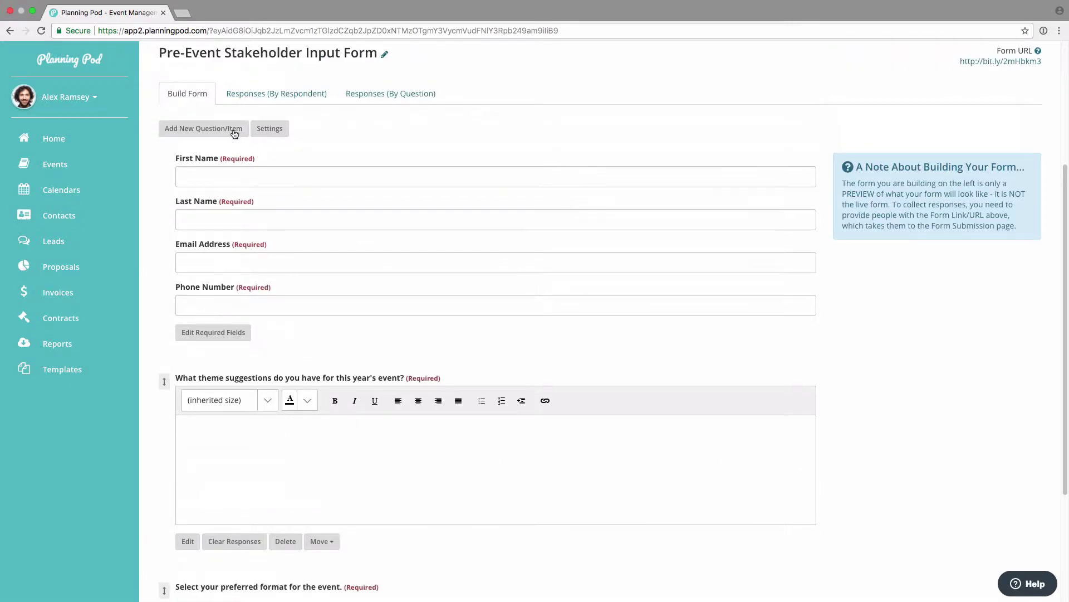
pyautogui.click(231, 127)
pyautogui.write('Choose the amenities that will be offered.')
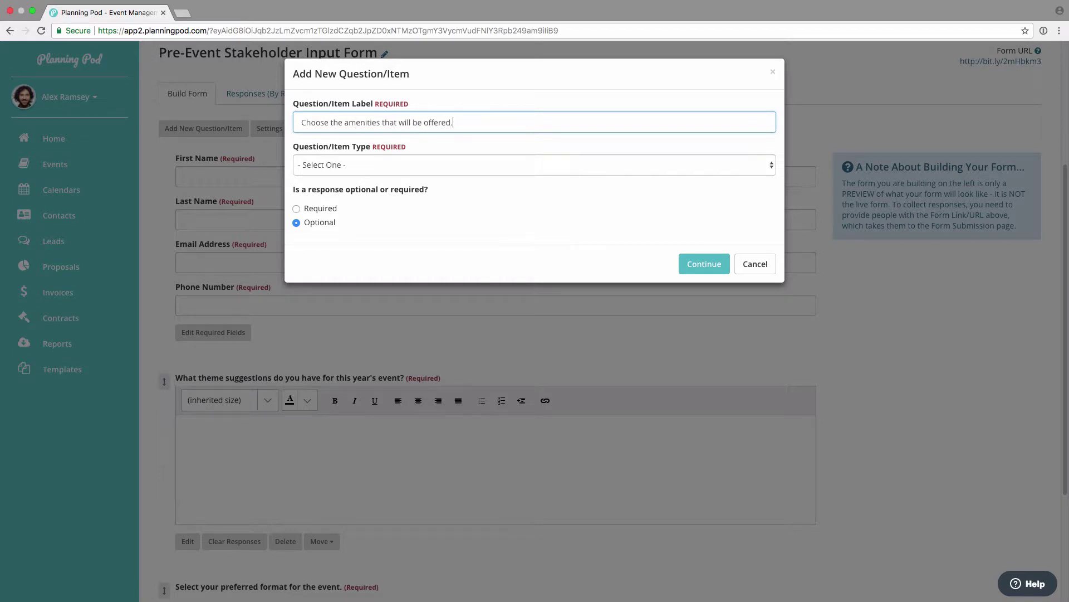
pyautogui.click(401, 162)
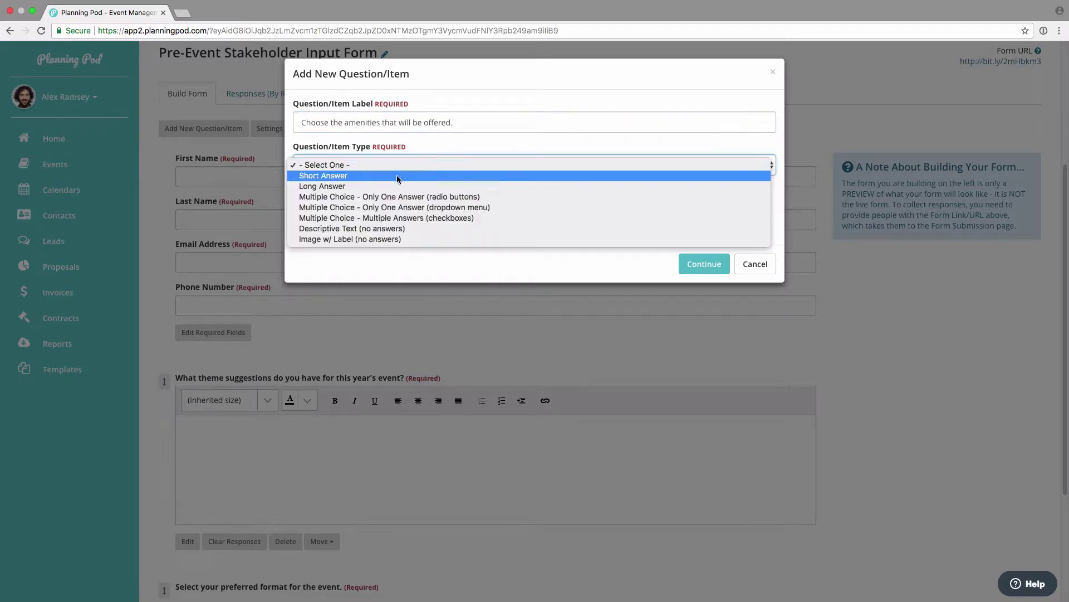
pyautogui.click(396, 216)
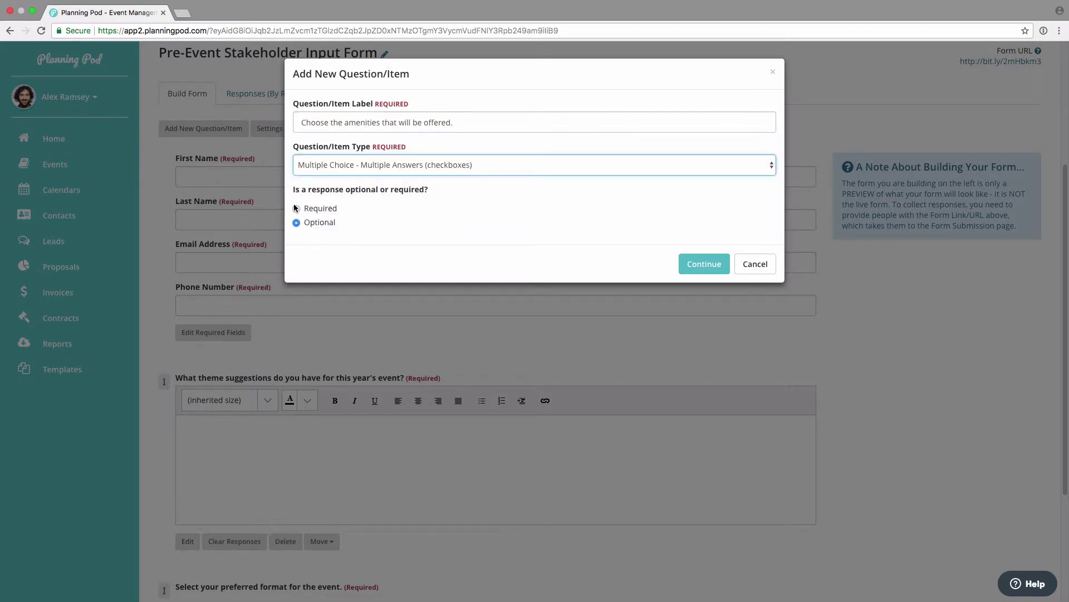
pyautogui.click(704, 264)
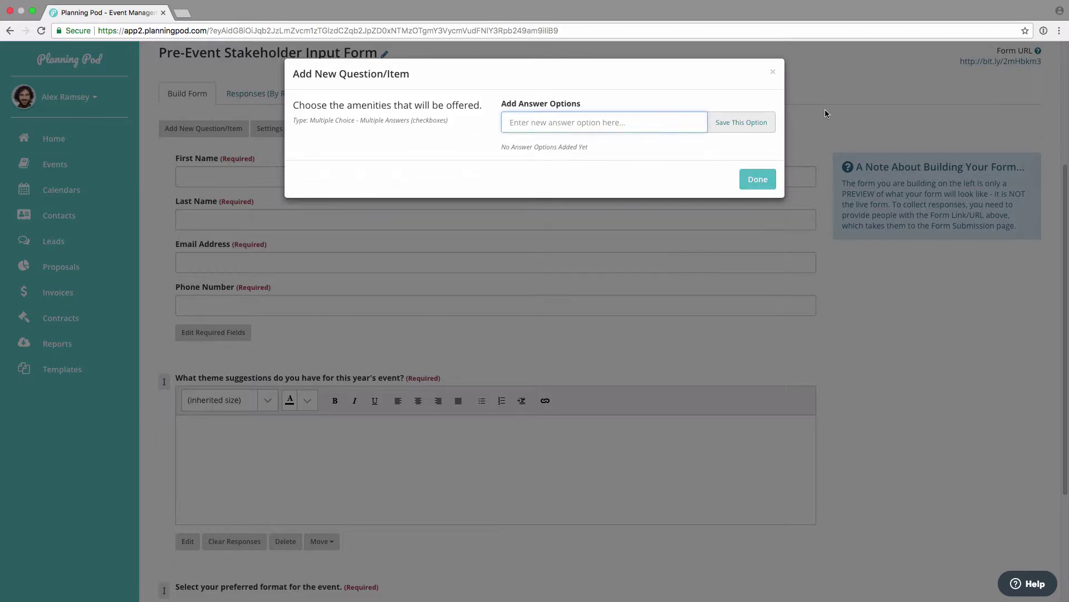
# Step: Add answers Full lodging, All meals, Gift bags, Free programming, then order All meals first, Free programming before Gift bags
pyautogui.click(738, 124)
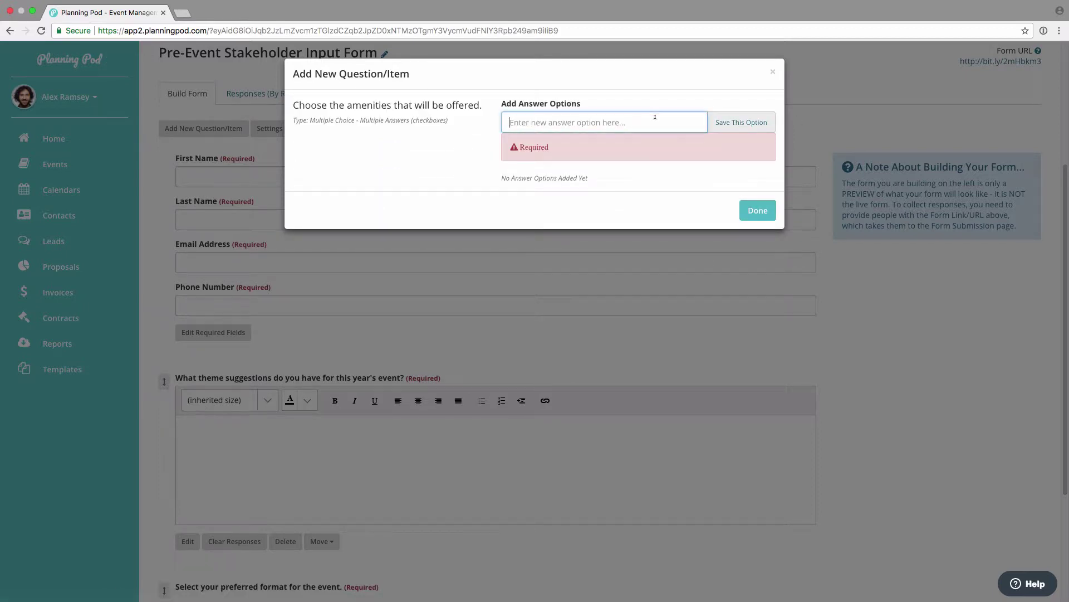
pyautogui.write('Full lodging')
pyautogui.click(744, 123)
pyautogui.click(637, 117)
pyautogui.write('All meals')
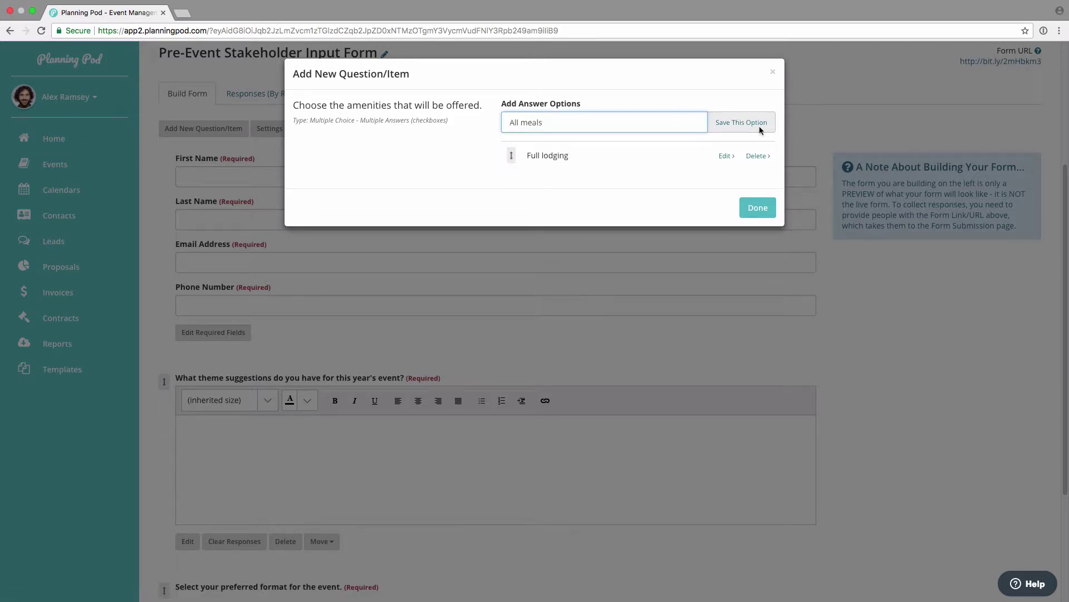
pyautogui.click(724, 124)
pyautogui.click(657, 114)
pyautogui.write('Gift bags')
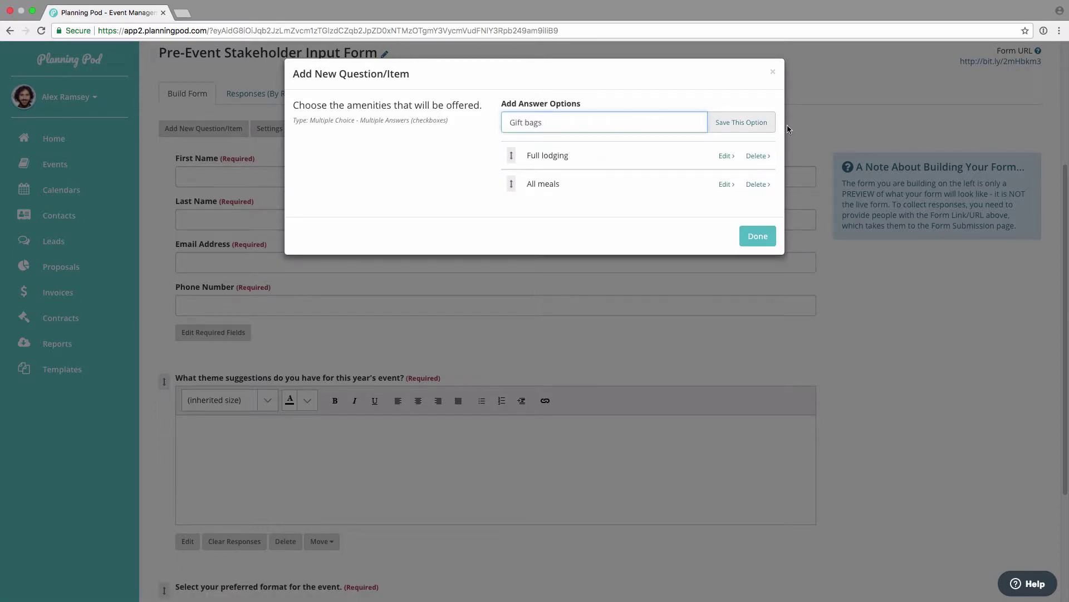
pyautogui.click(772, 123)
pyautogui.click(640, 120)
pyautogui.write('Free programming')
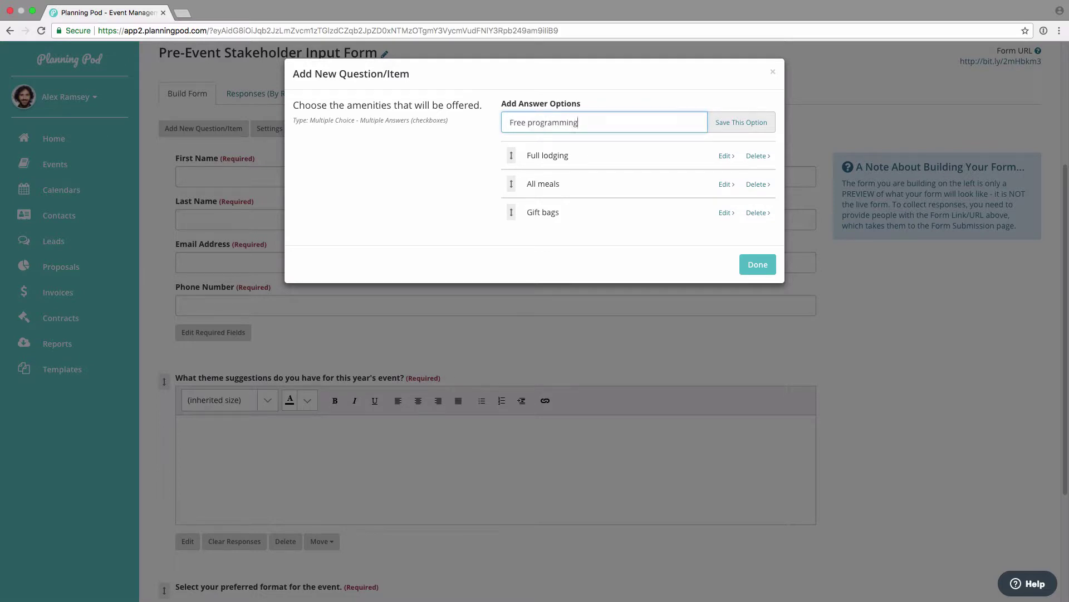
pyautogui.press('Return')
pyautogui.moveTo(511, 184); pyautogui.dragTo(519, 160)
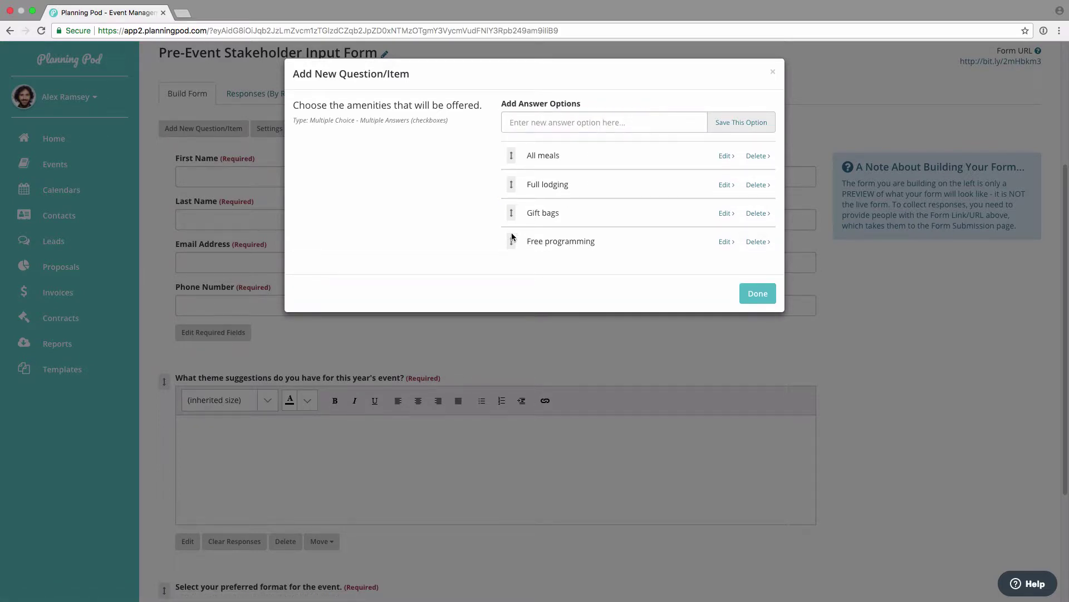
pyautogui.moveTo(511, 241); pyautogui.dragTo(513, 212)
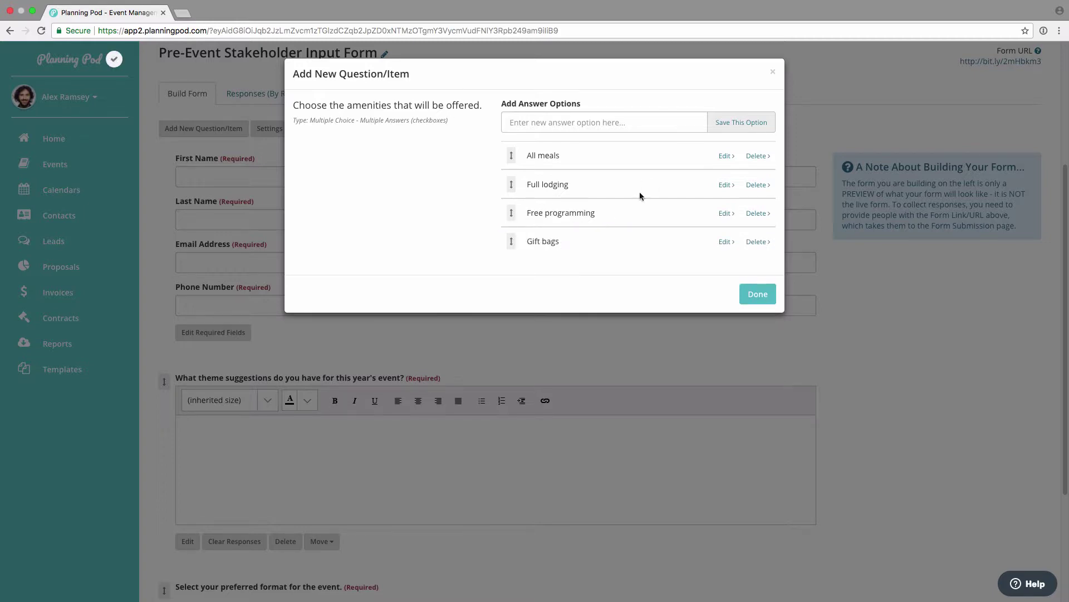
pyautogui.click(762, 297)
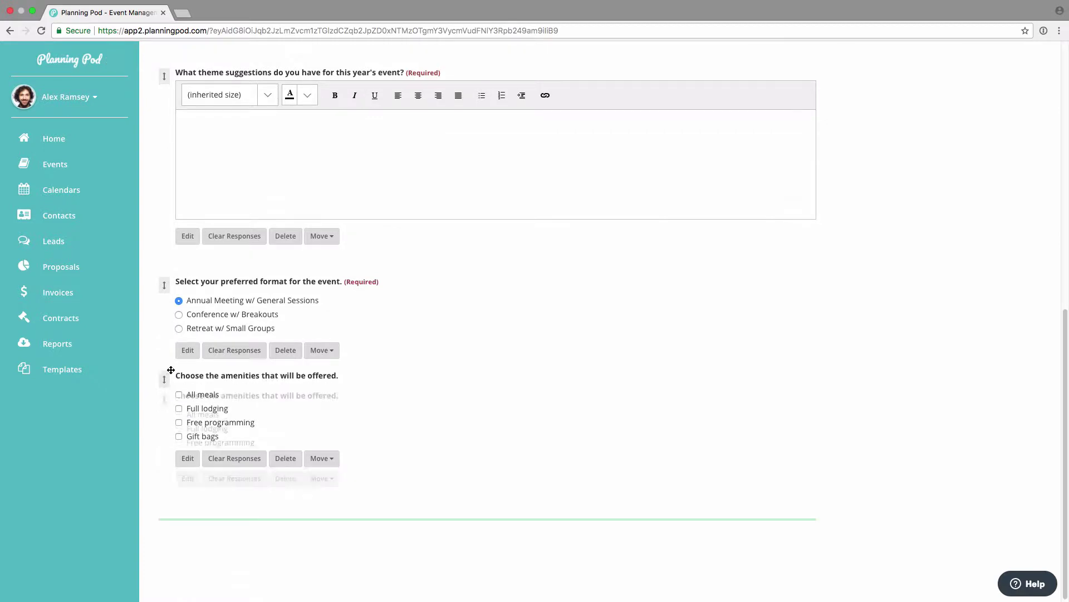
pyautogui.moveTo(171, 362); pyautogui.dragTo(172, 286)
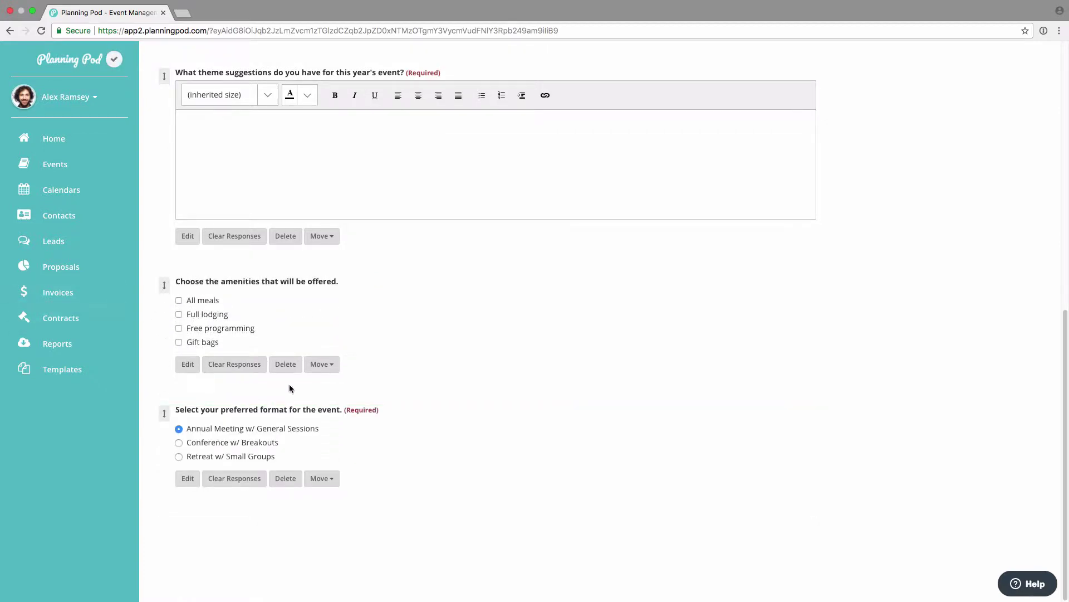
pyautogui.click(321, 364)
pyautogui.click(315, 425)
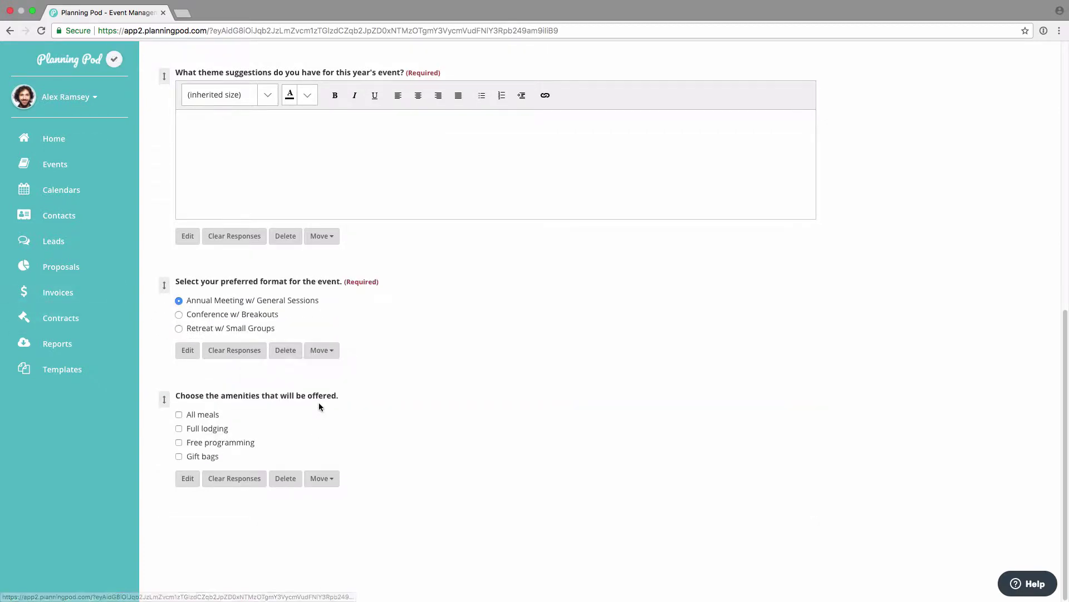
pyautogui.scroll(5, 439, 395)
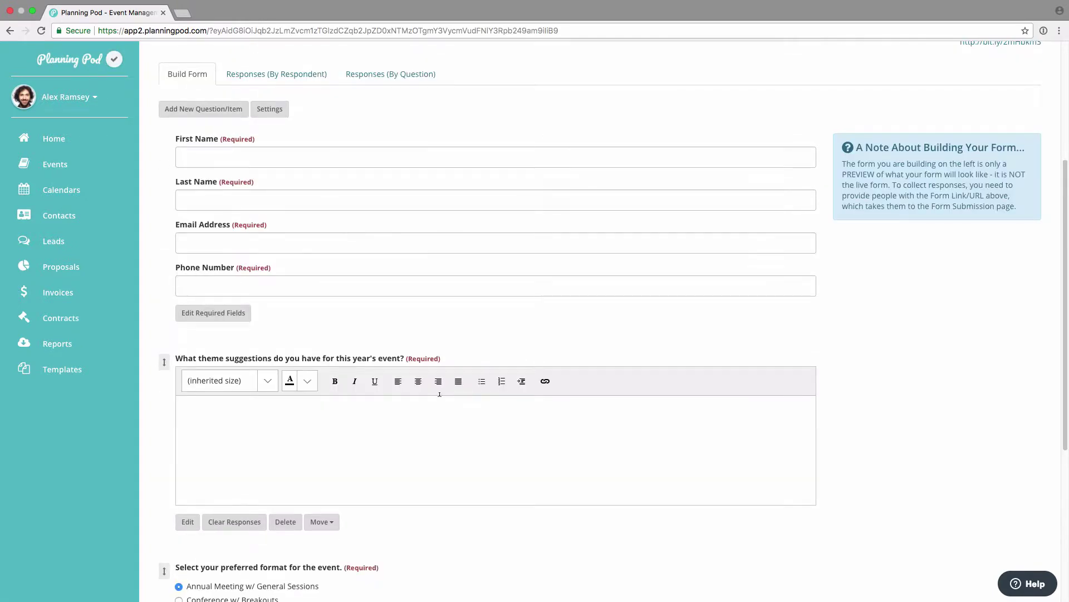
pyautogui.scroll(4, 351, 346)
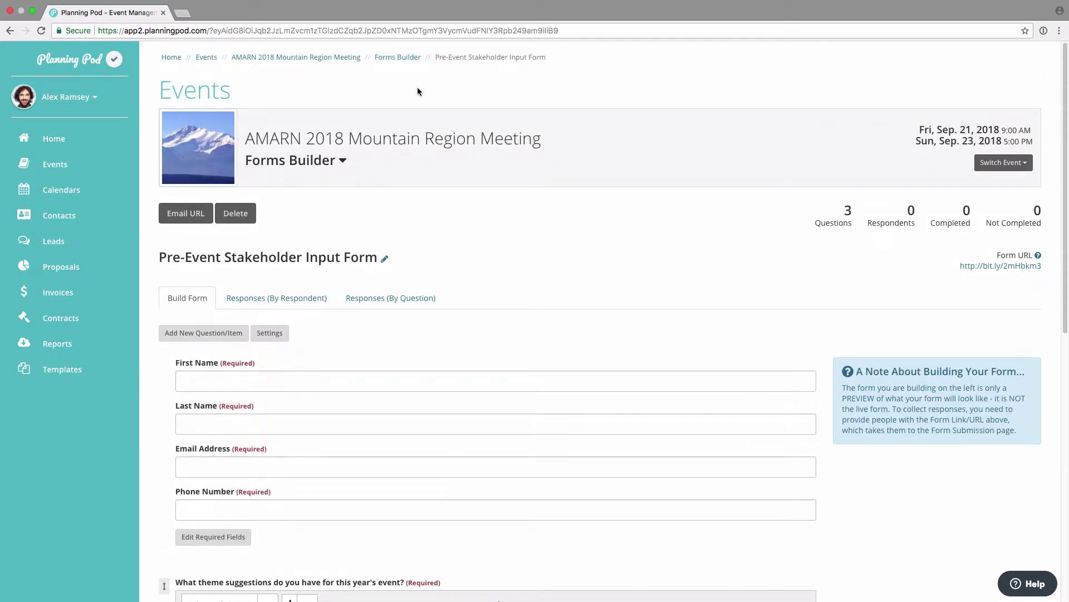
# Step: Open the Event Feedback / Attendee Satisfaction Form and scroll through its 9 questions in the preview
pyautogui.click(393, 58)
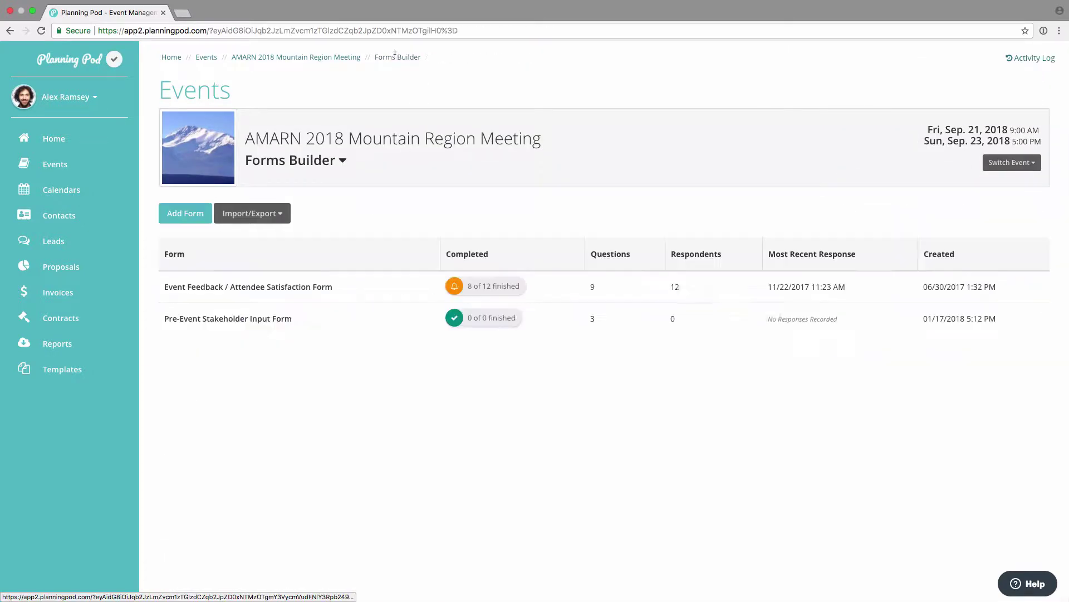
pyautogui.click(307, 287)
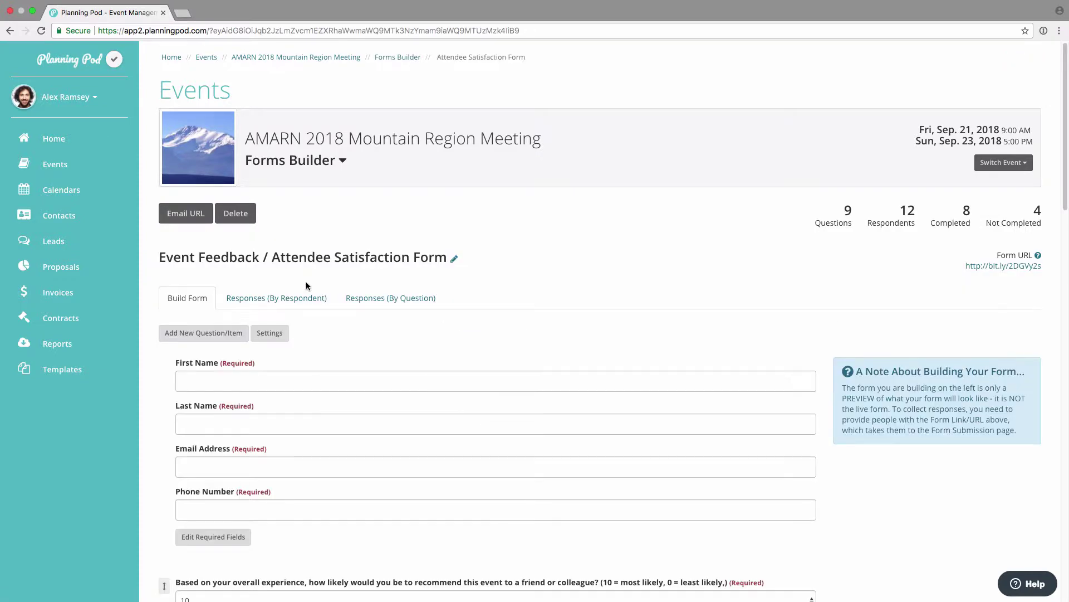
pyautogui.scroll(-7, 306, 283)
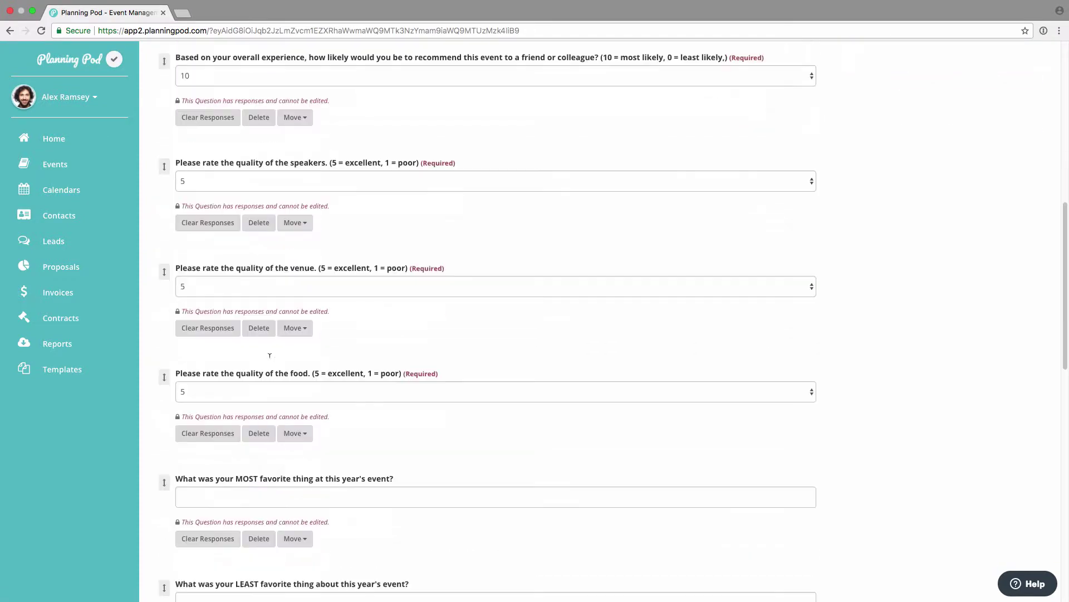
pyautogui.scroll(-5, 269, 355)
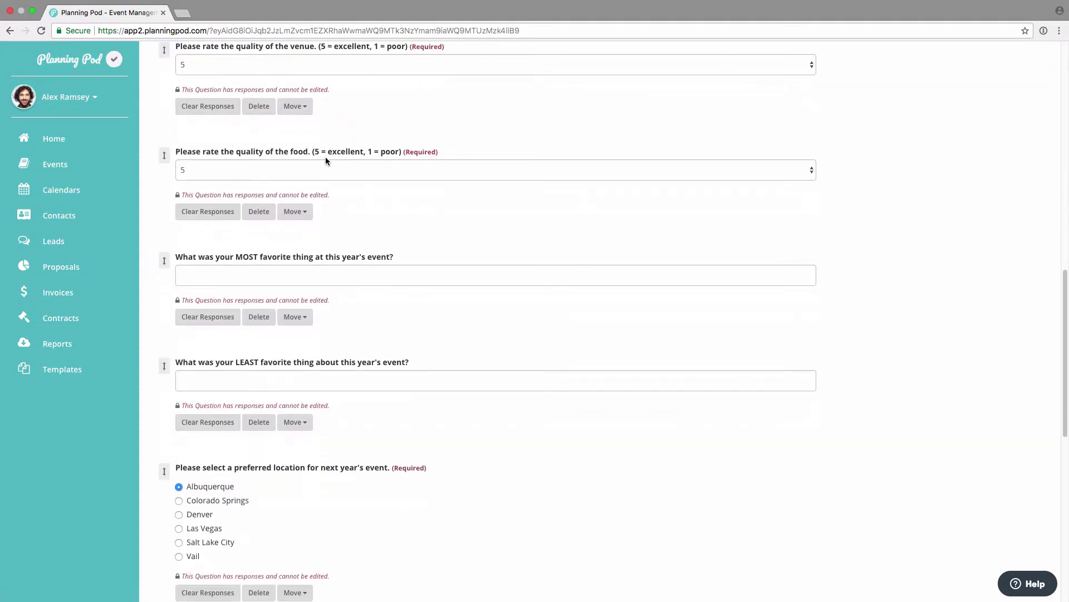
pyautogui.click(326, 162)
pyautogui.click(346, 141)
pyautogui.scroll(-4, 178, 393)
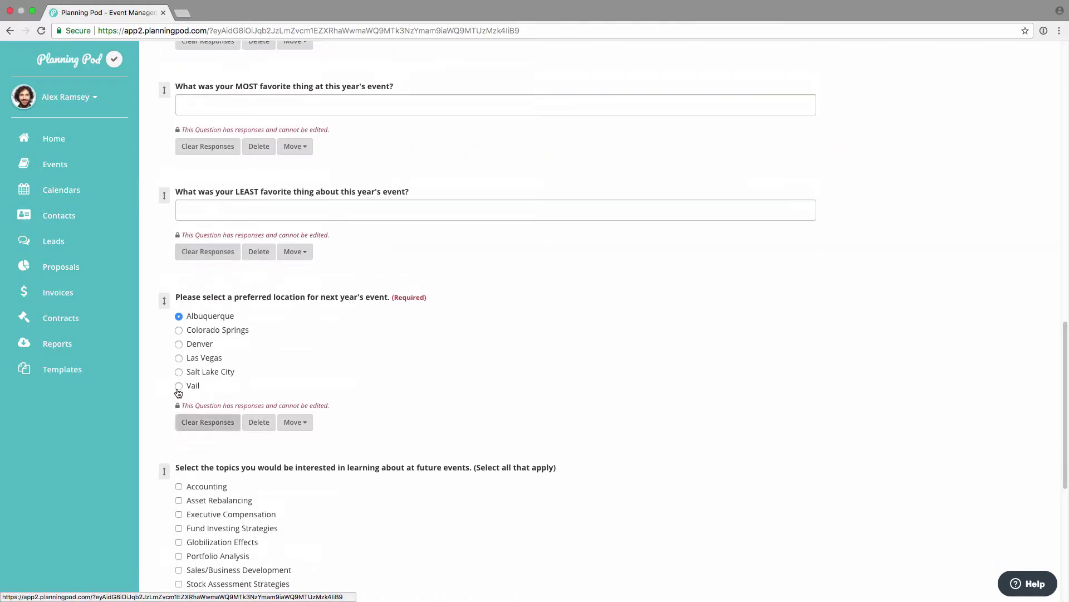
pyautogui.click(178, 344)
pyautogui.scroll(-2, 190, 367)
pyautogui.scroll(-7, 186, 405)
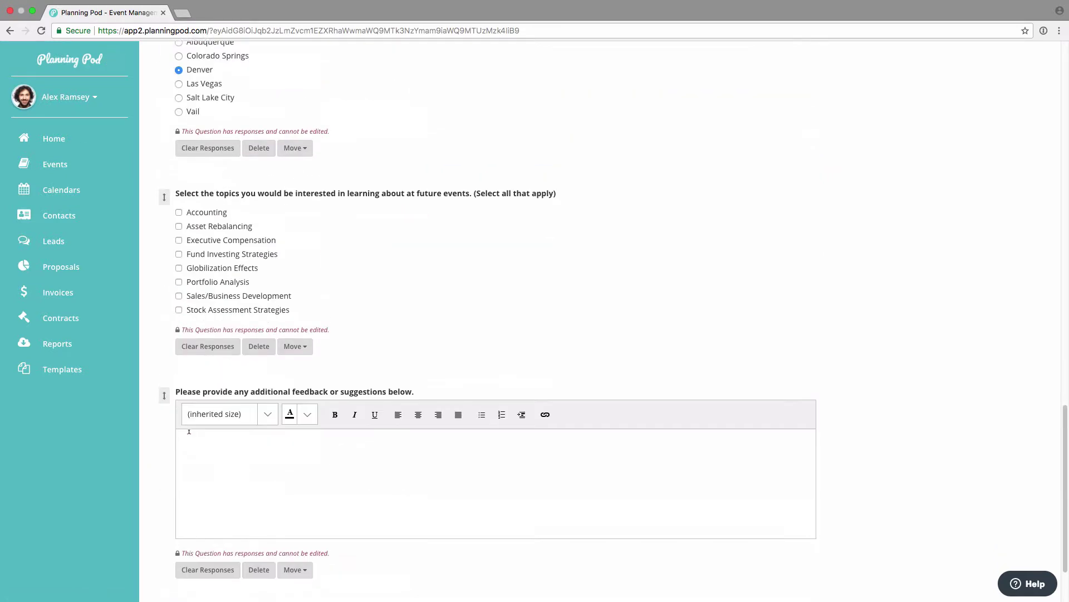
pyautogui.scroll(16, 199, 442)
pyautogui.scroll(15, 200, 441)
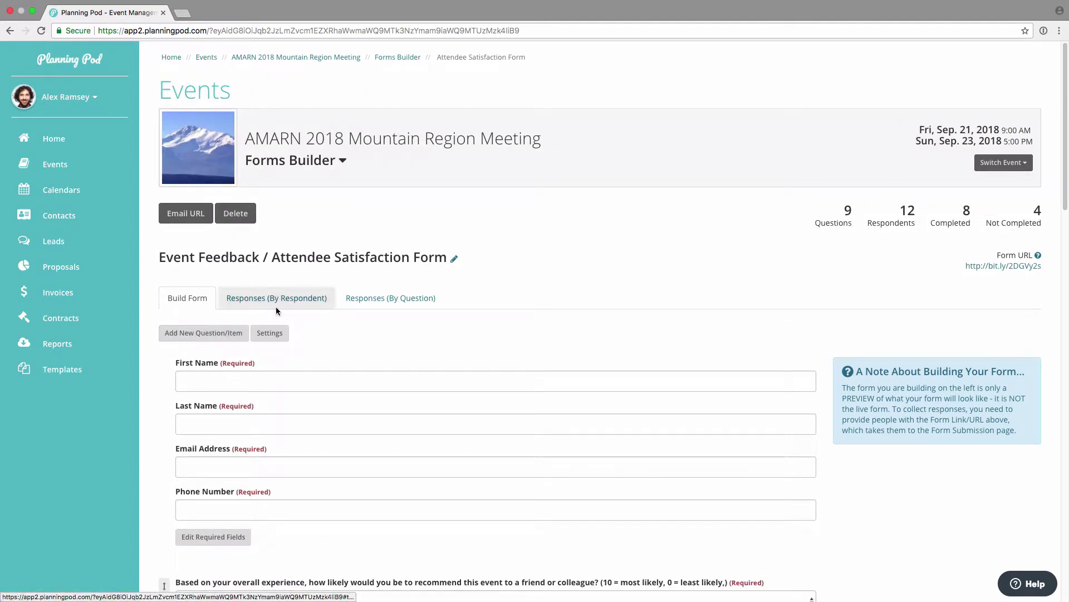
# Step: Send the feedback form link by email to both event contacts via Email Form URL
pyautogui.click(196, 218)
pyautogui.click(352, 170)
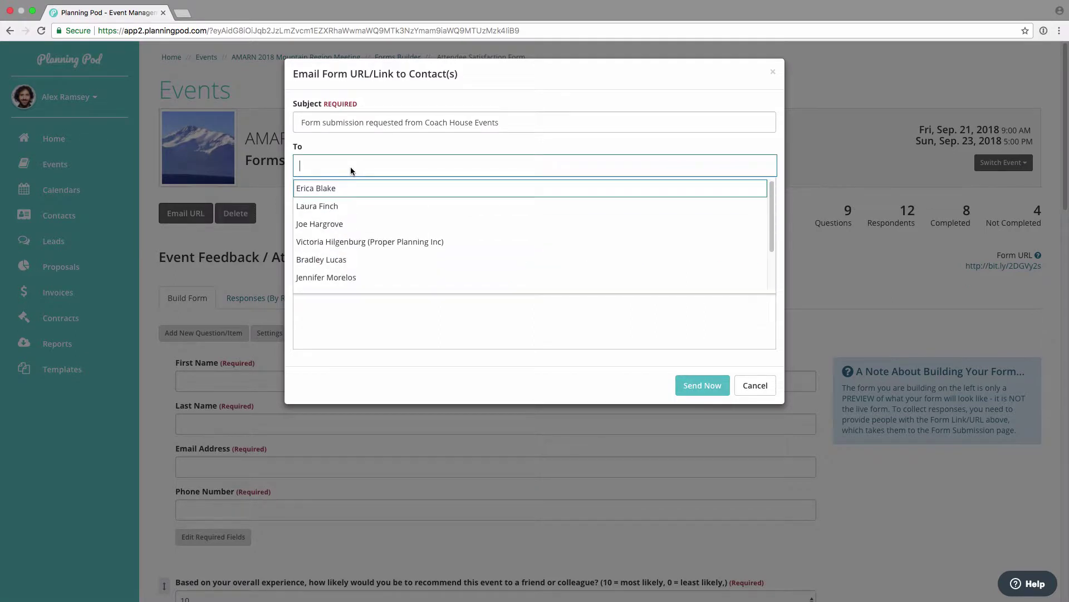
pyautogui.click(351, 188)
pyautogui.click(389, 166)
pyautogui.click(374, 213)
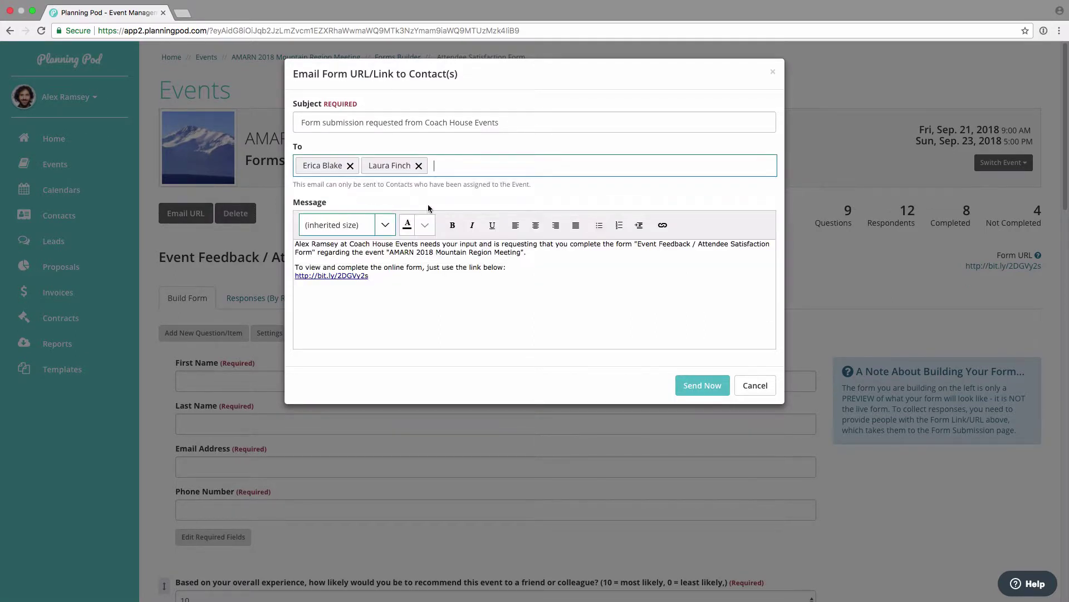
pyautogui.click(526, 253)
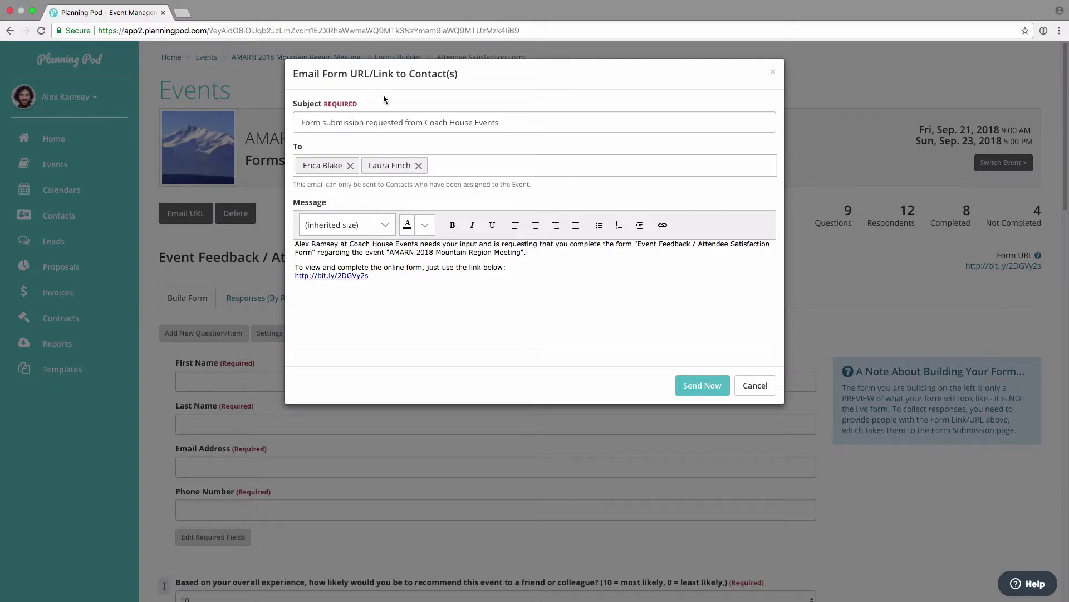
pyautogui.click(701, 390)
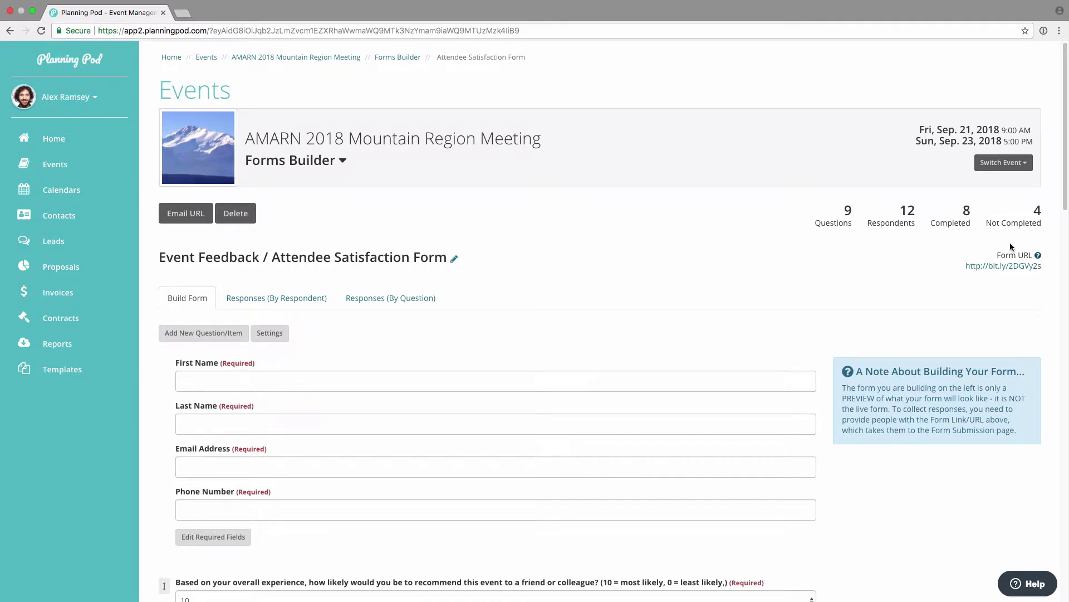
# Step: Open the public Form URL in a new tab and start as a New Respondent
pyautogui.moveTo(1049, 267); pyautogui.dragTo(963, 267)
pyautogui.click(1011, 265)
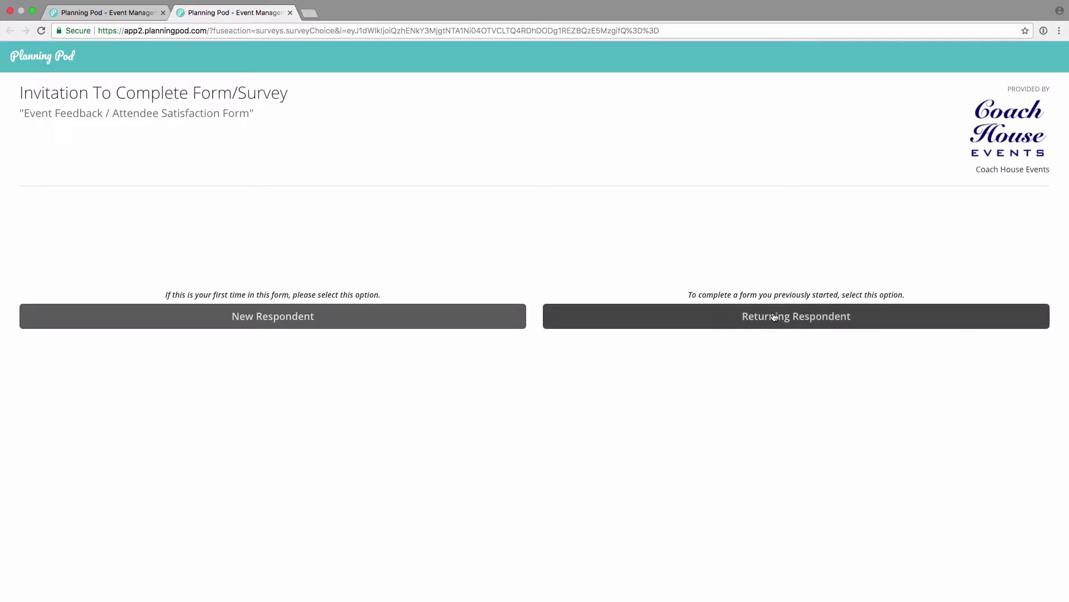
pyautogui.click(325, 317)
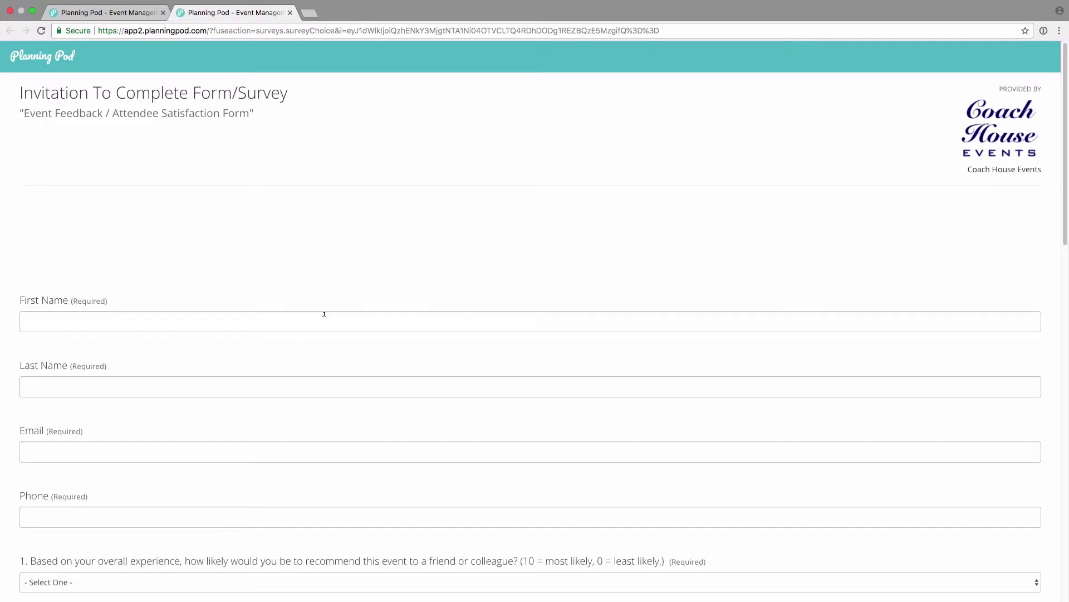
# Step: Fill in the respondent's first and last name, e-mail address and phone number
pyautogui.click(251, 322)
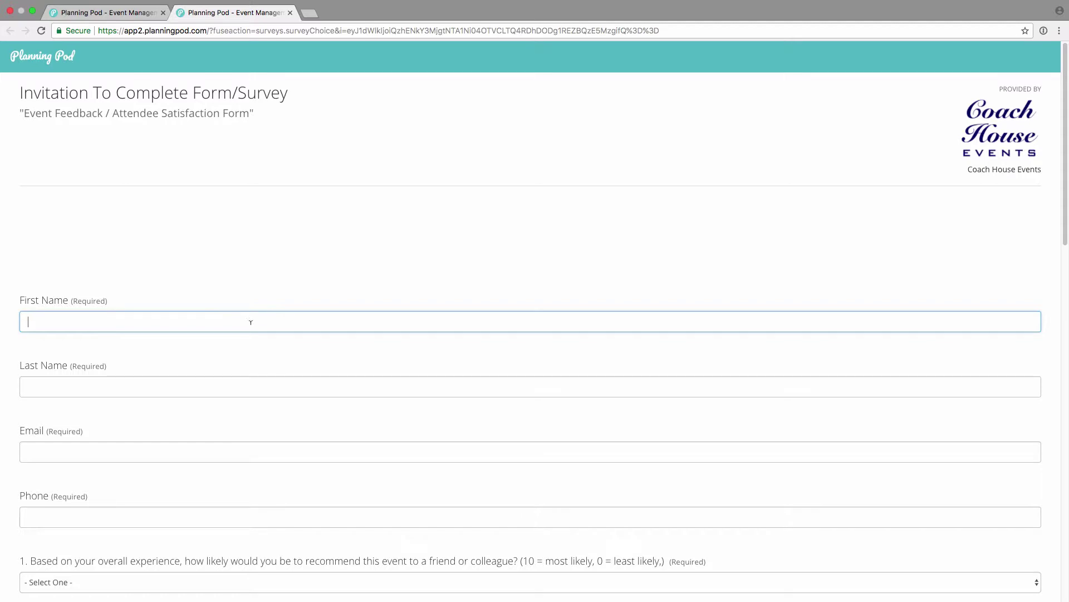
pyautogui.press('Tab')
pyautogui.press('Tab')
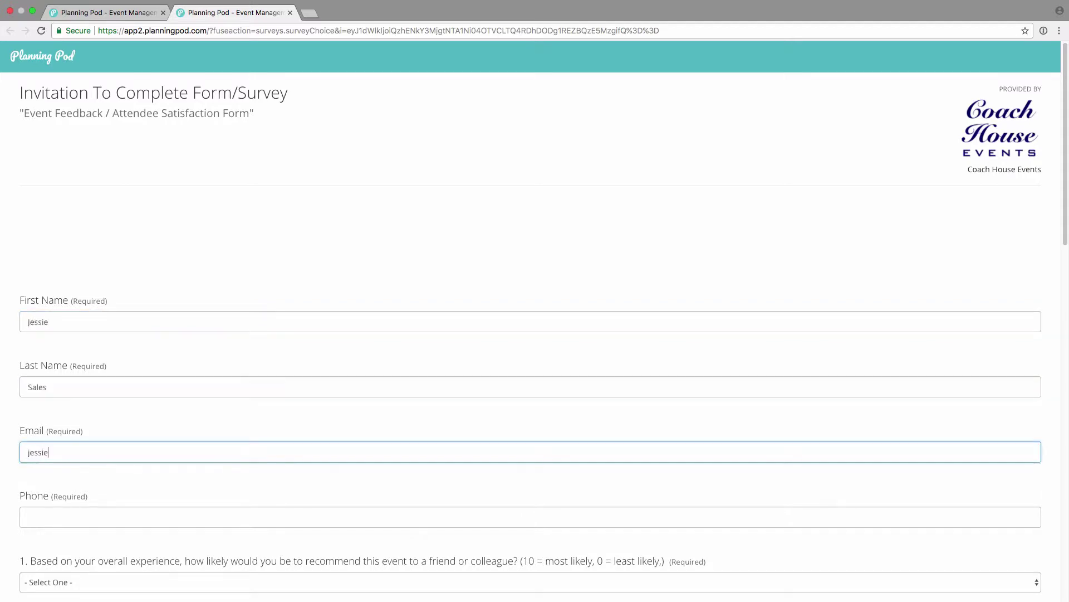
pyautogui.scroll(-3, 136, 316)
pyautogui.click(135, 316)
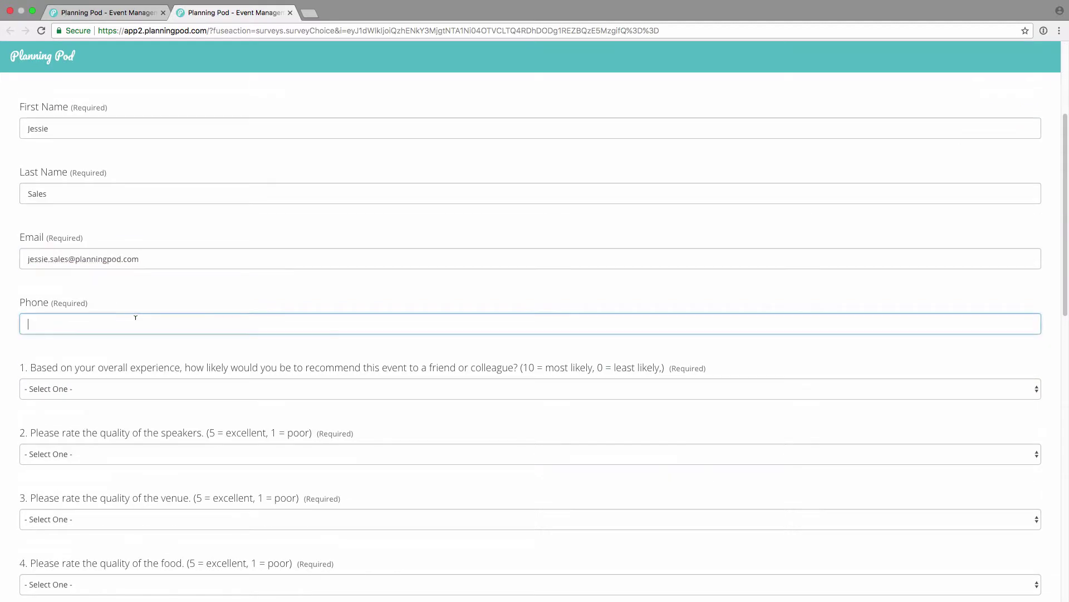
pyautogui.write('555-444-4444')
# Step: Pick a recommendation score, finish the comment, pass reCAPTCHA and submit the form
pyautogui.click(99, 389)
pyautogui.click(103, 400)
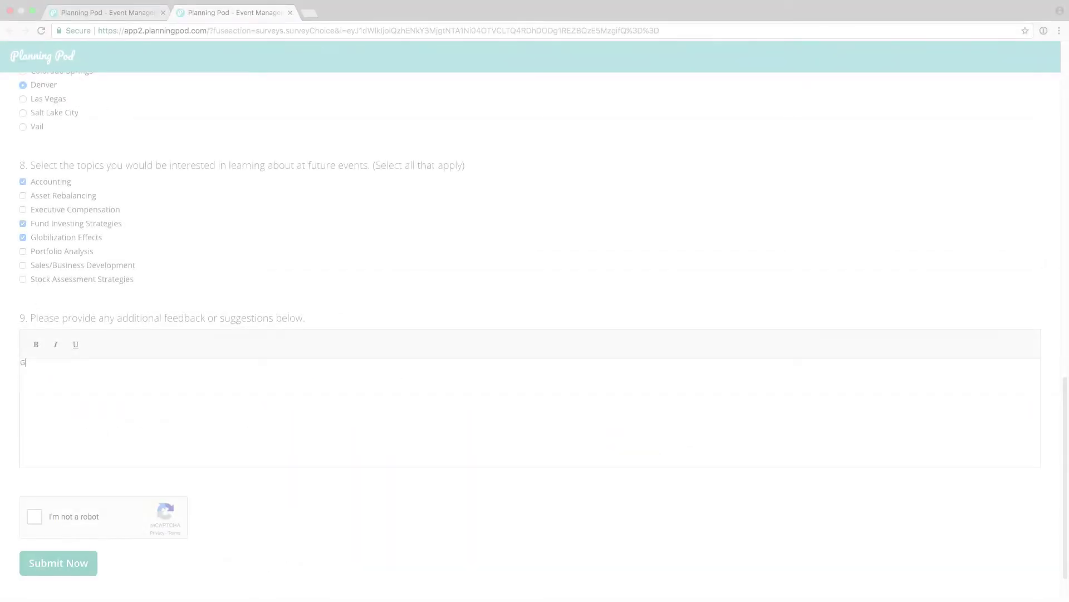
pyautogui.write('er')
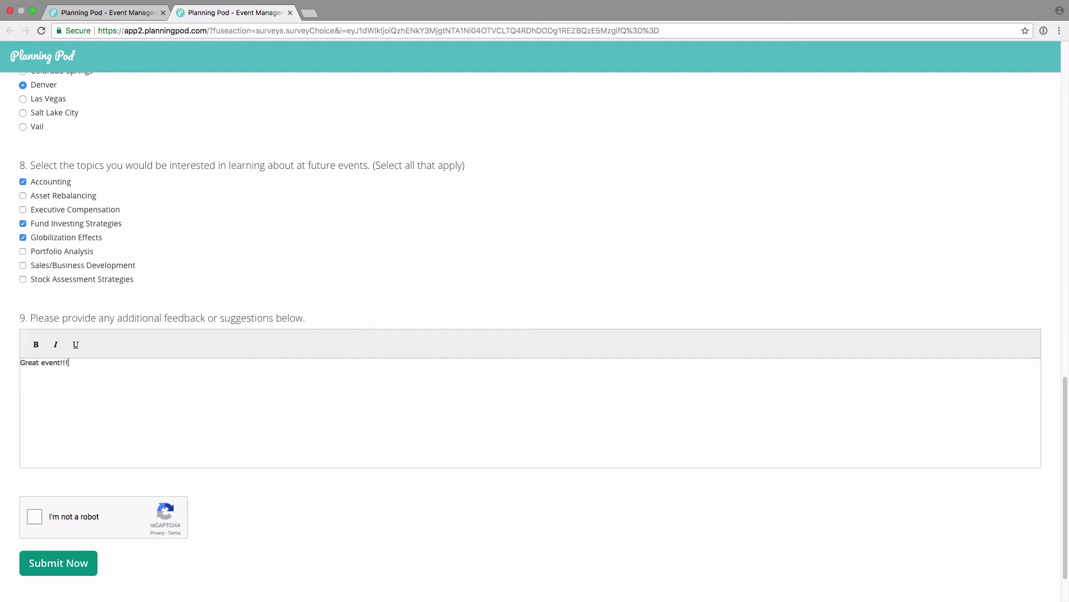
pyautogui.click(36, 517)
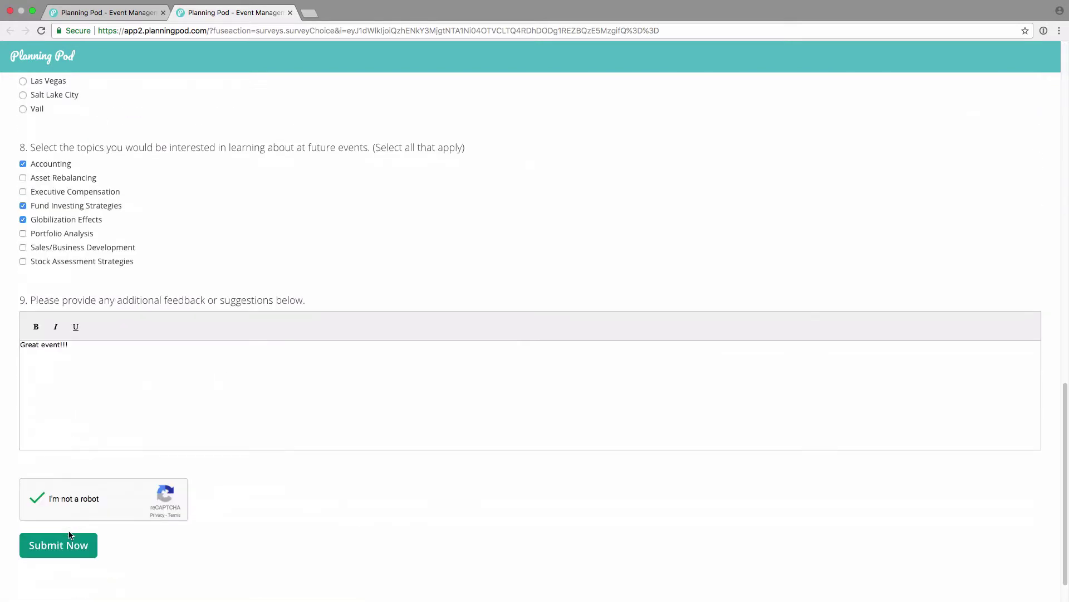
pyautogui.scroll(-1, 69, 542)
pyautogui.click(70, 542)
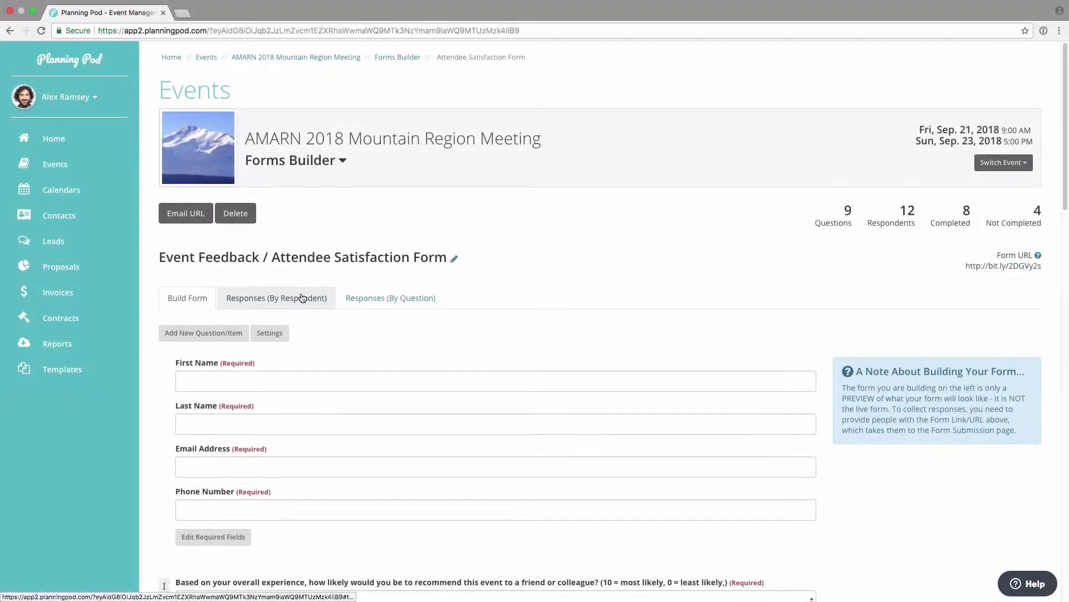
# Step: List responses by respondent, reload to include the new submission, and review its answers
pyautogui.click(308, 297)
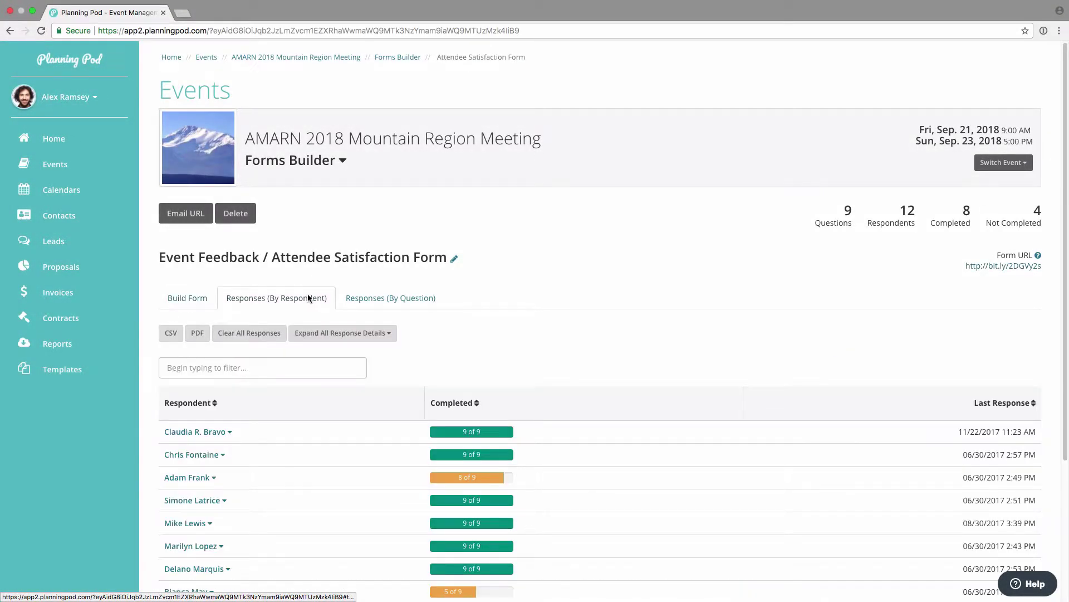
pyautogui.click(41, 30)
pyautogui.scroll(-3, 285, 298)
pyautogui.scroll(-1, 285, 300)
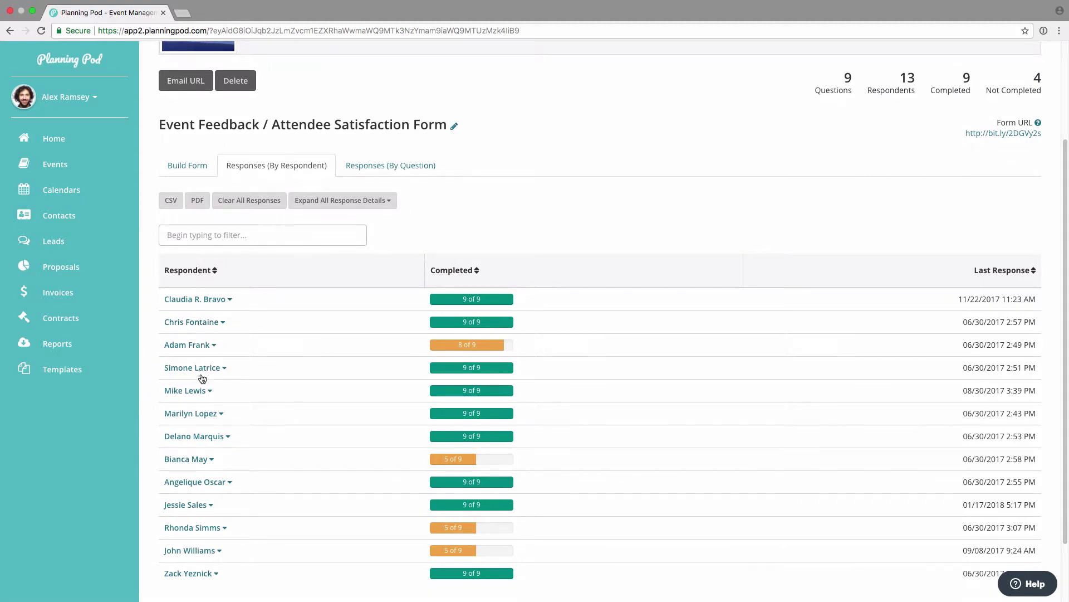
pyautogui.click(195, 505)
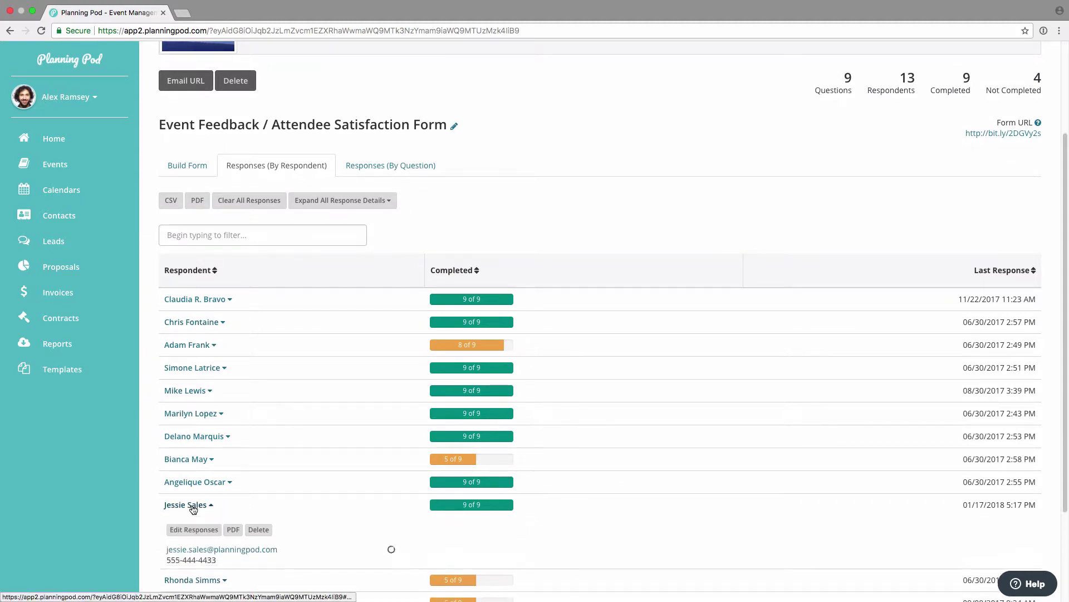
pyautogui.scroll(-5, 390, 390)
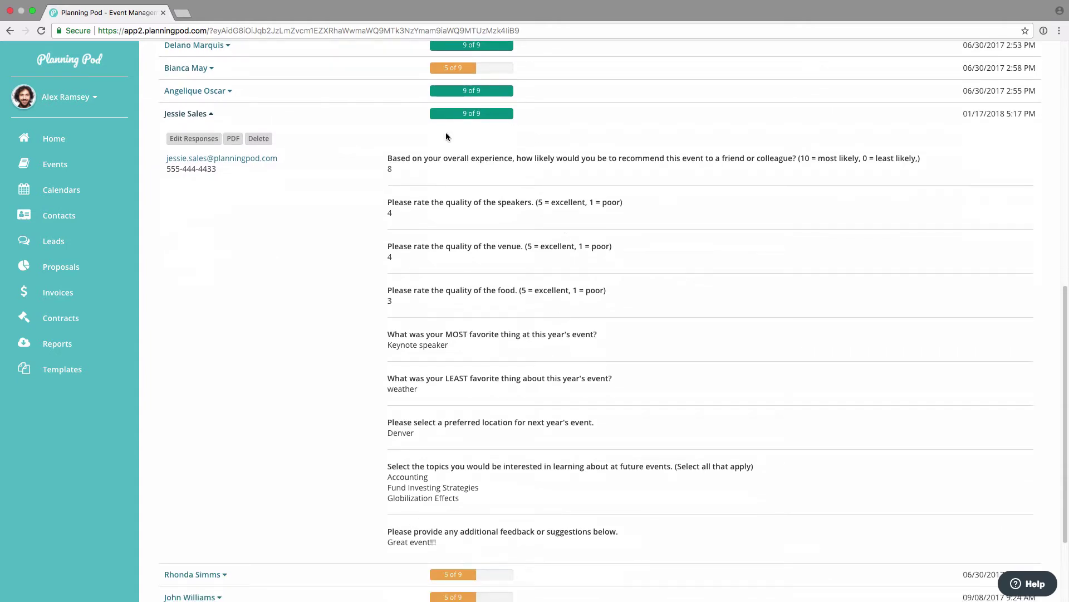
pyautogui.scroll(3, 392, 276)
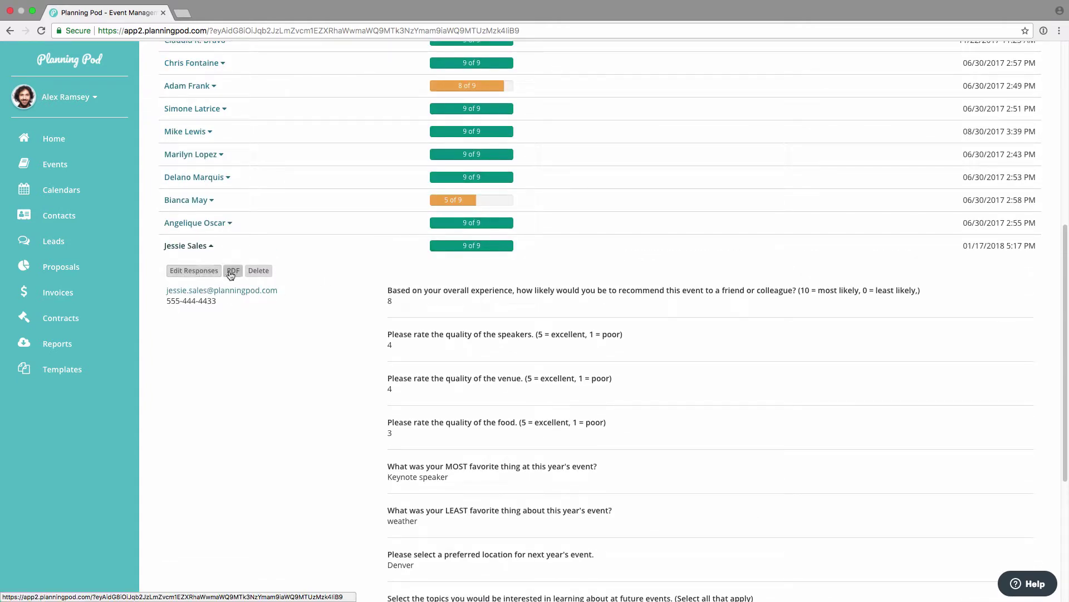
pyautogui.click(185, 246)
pyautogui.scroll(5, 184, 253)
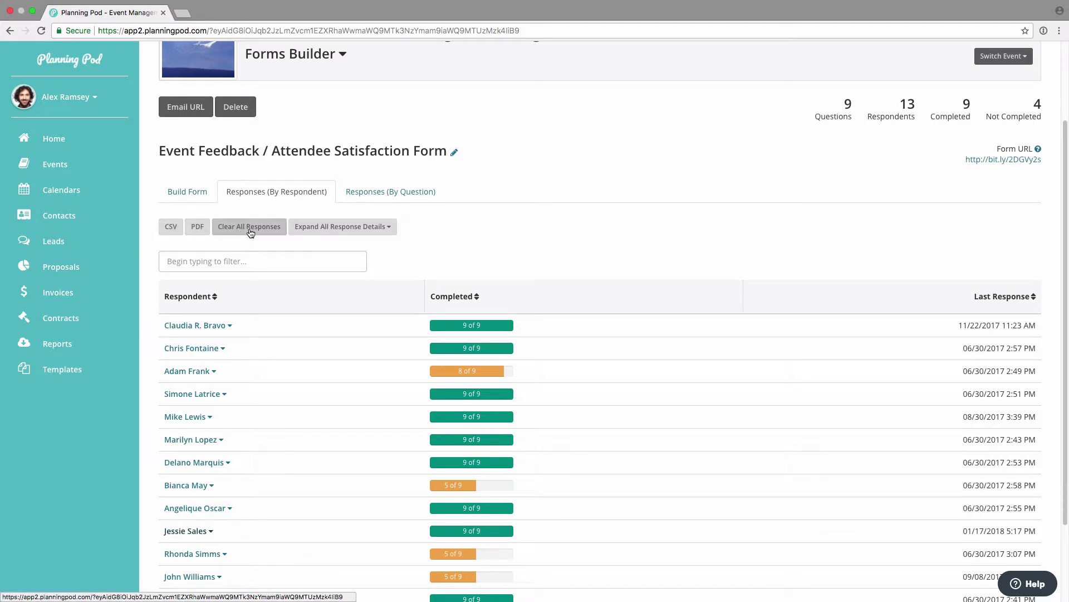
# Step: Expand all respondents' response details, review them, then collapse them again
pyautogui.click(308, 231)
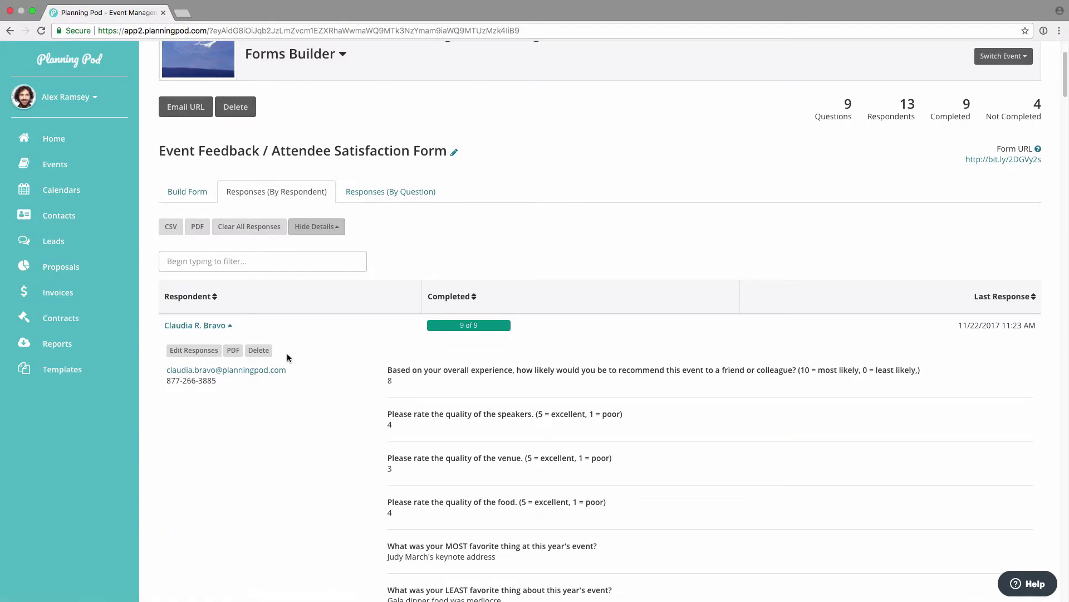
pyautogui.scroll(-20, 287, 357)
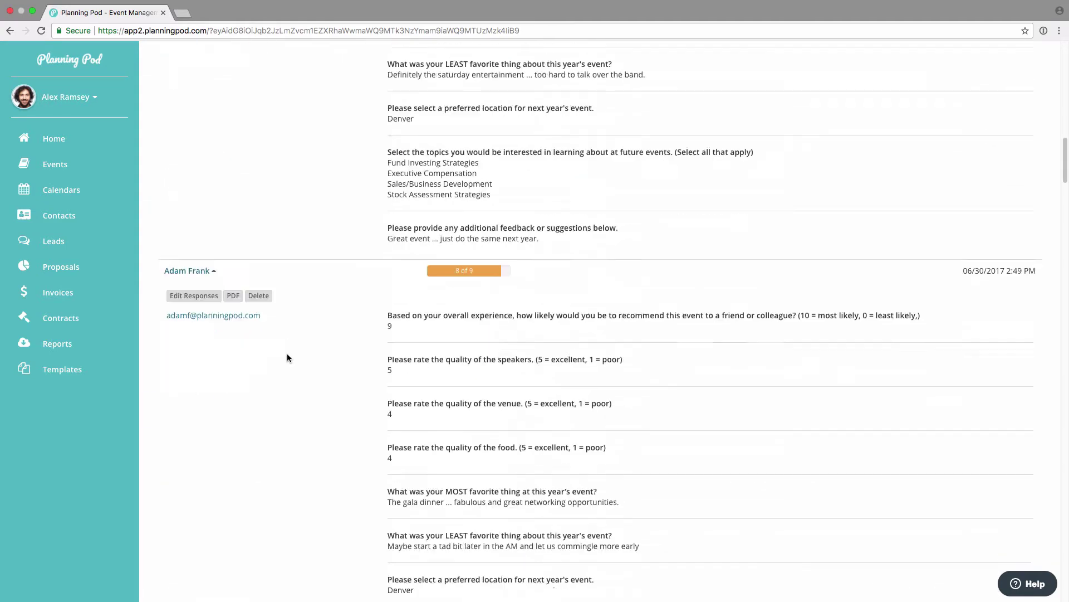
pyautogui.scroll(-20, 287, 357)
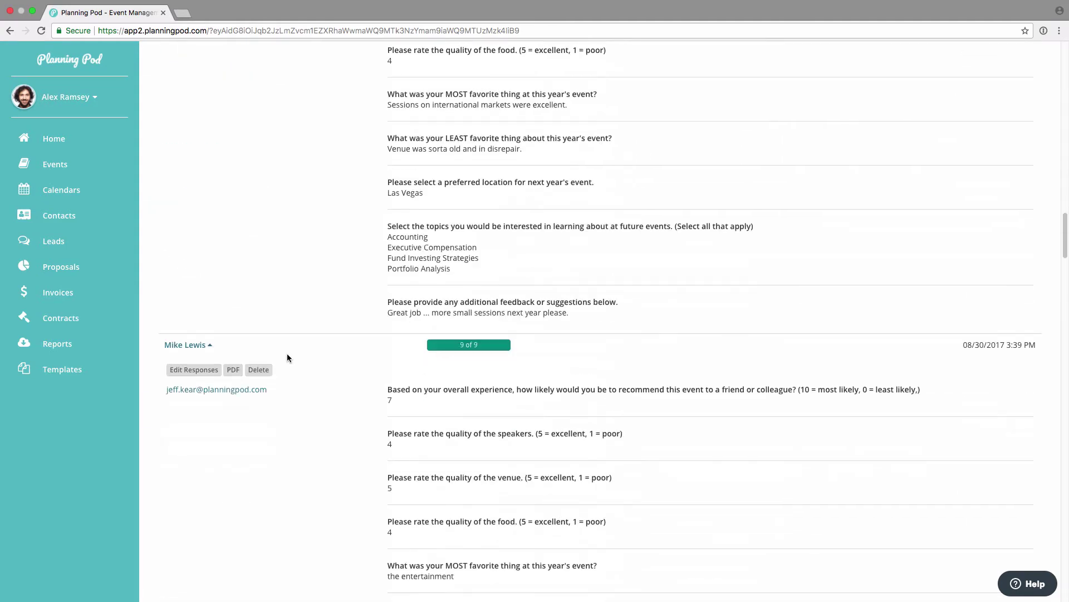
pyautogui.scroll(20, 288, 356)
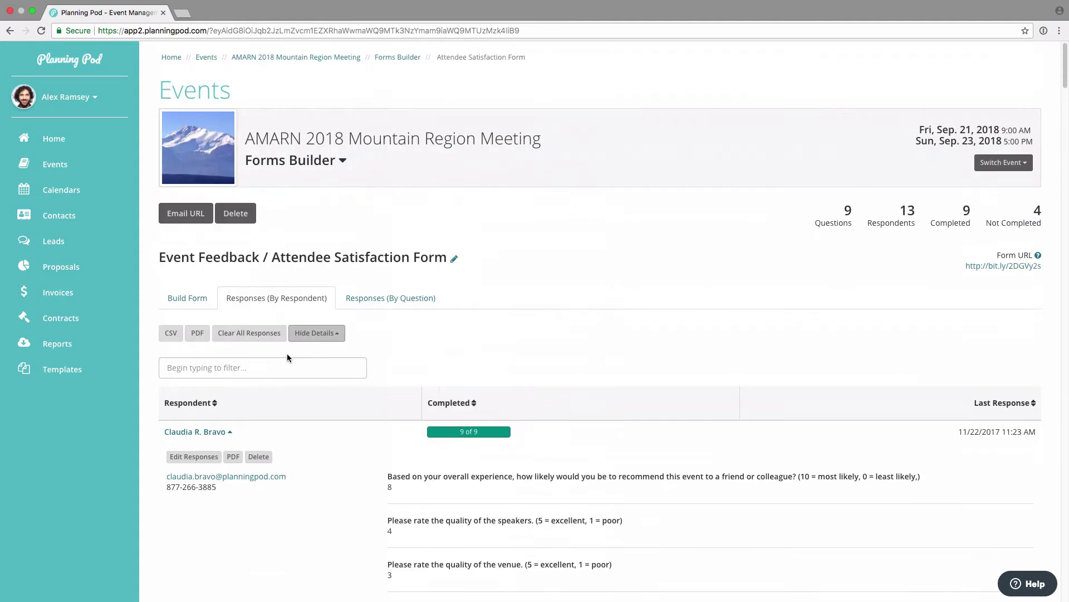
pyautogui.click(311, 333)
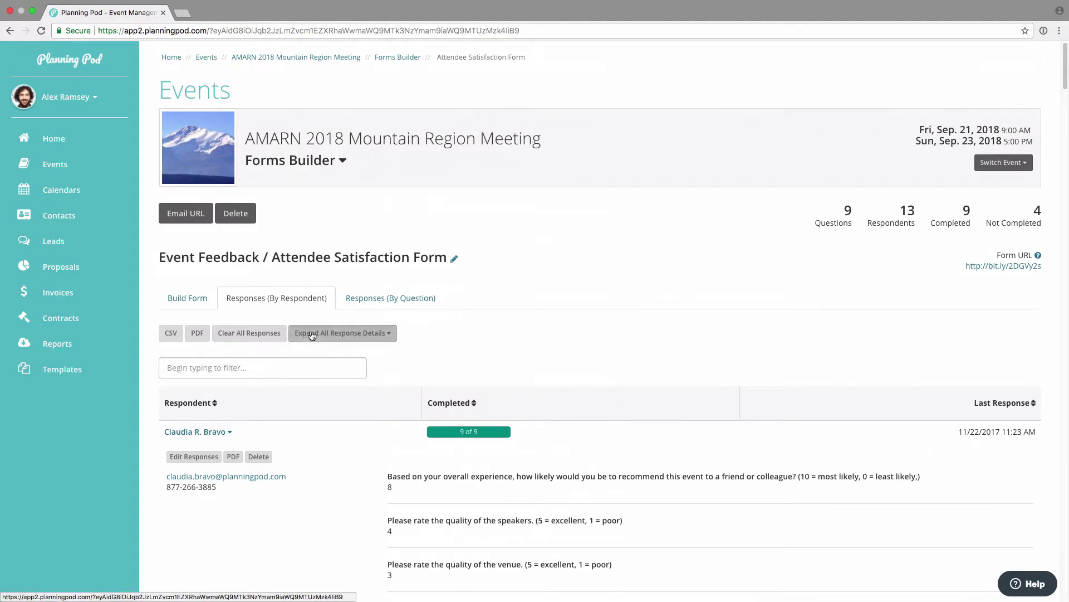
# Step: Filter the respondent list by a name, check the match, then clear the filter
pyautogui.click(262, 359)
pyautogui.write('sake')
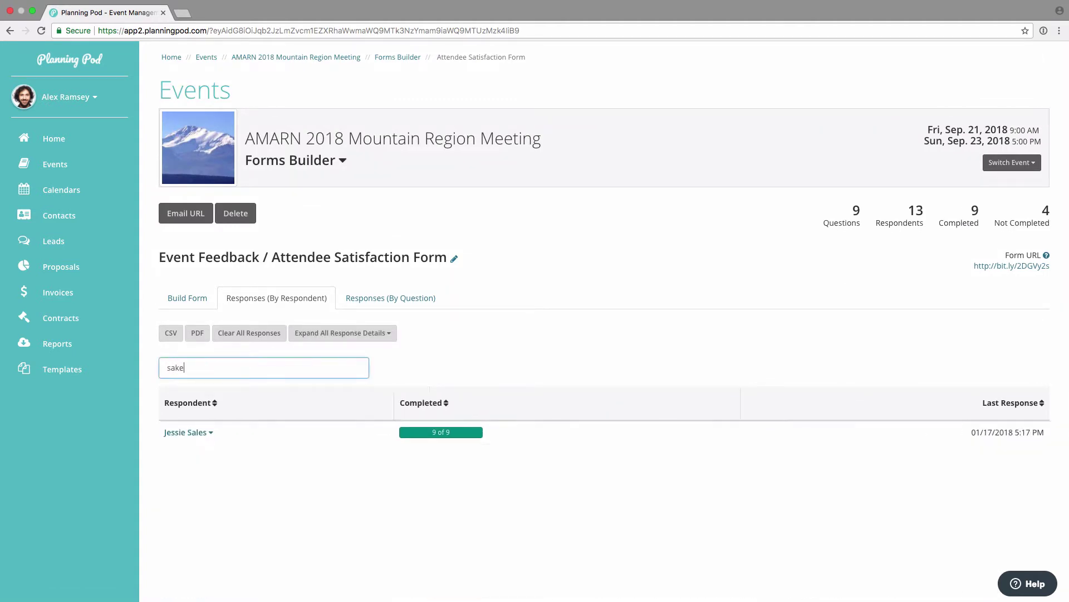
pyautogui.press('BackSpace')
pyautogui.press('BackSpace')
pyautogui.click(189, 433)
pyautogui.click(190, 432)
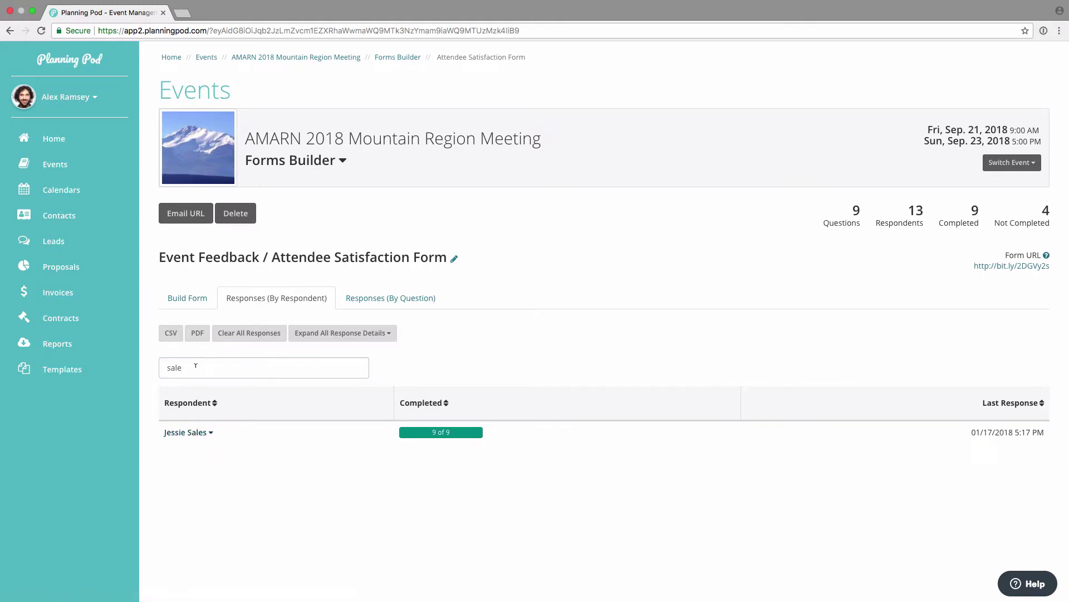
pyautogui.doubleClick(196, 365)
pyautogui.press('BackSpace')
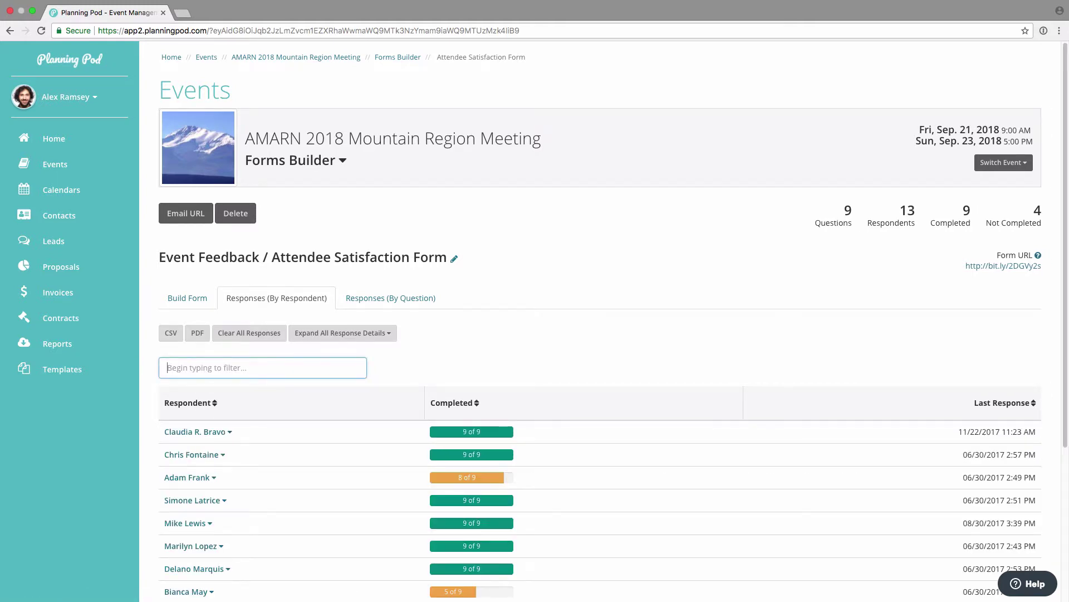
pyautogui.click(391, 301)
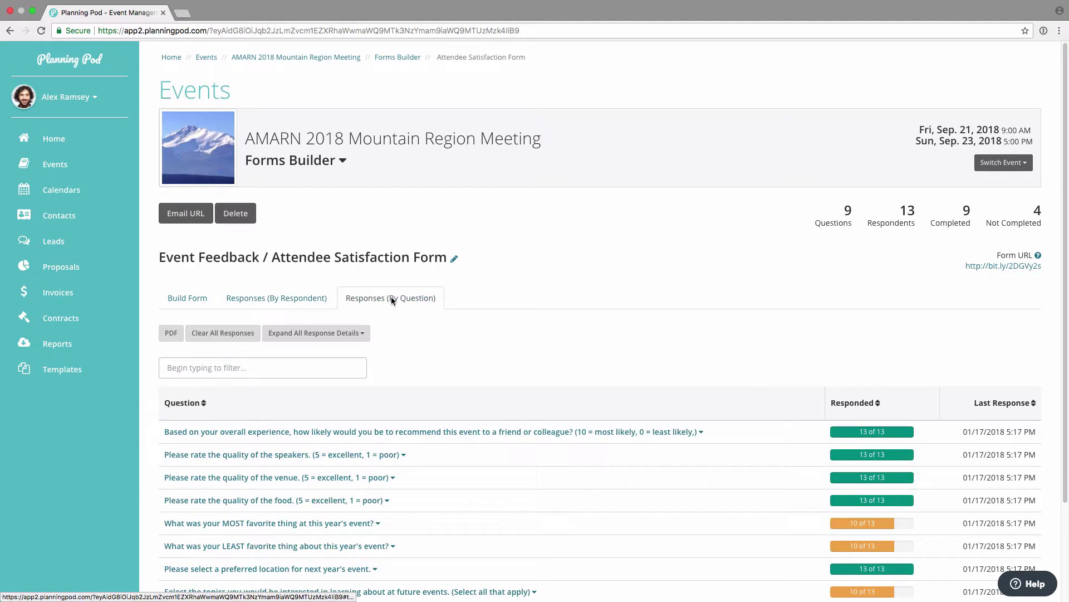
pyautogui.scroll(-3, 292, 401)
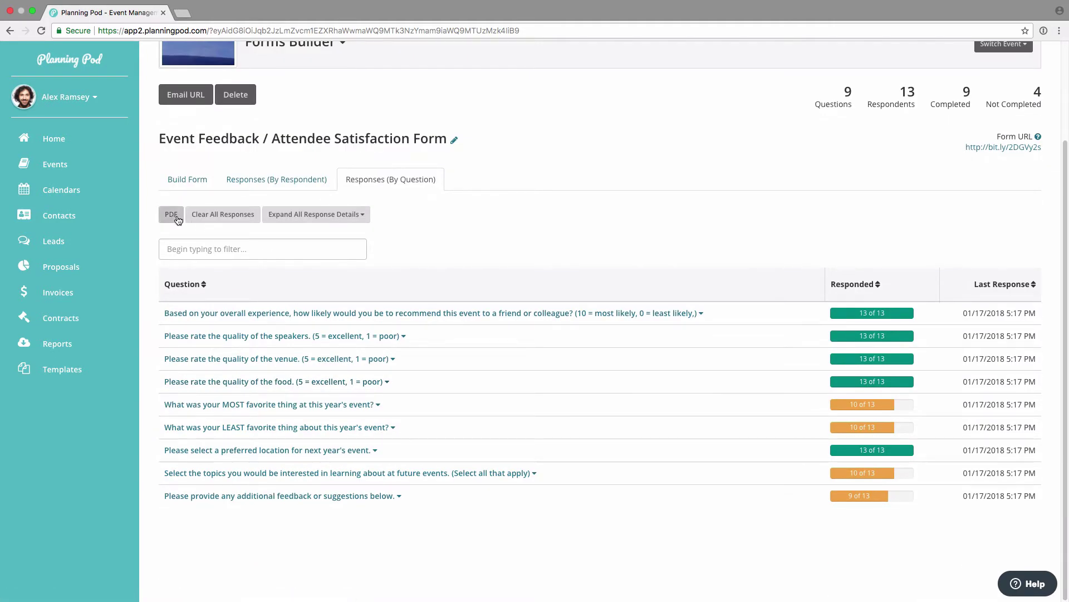
pyautogui.click(316, 216)
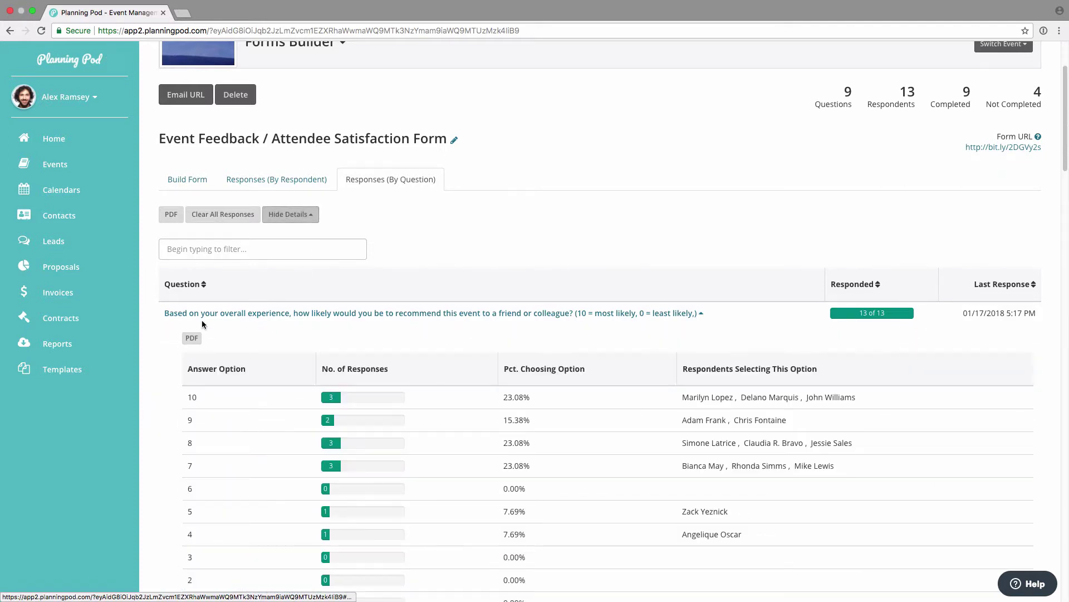
pyautogui.scroll(-3, 219, 336)
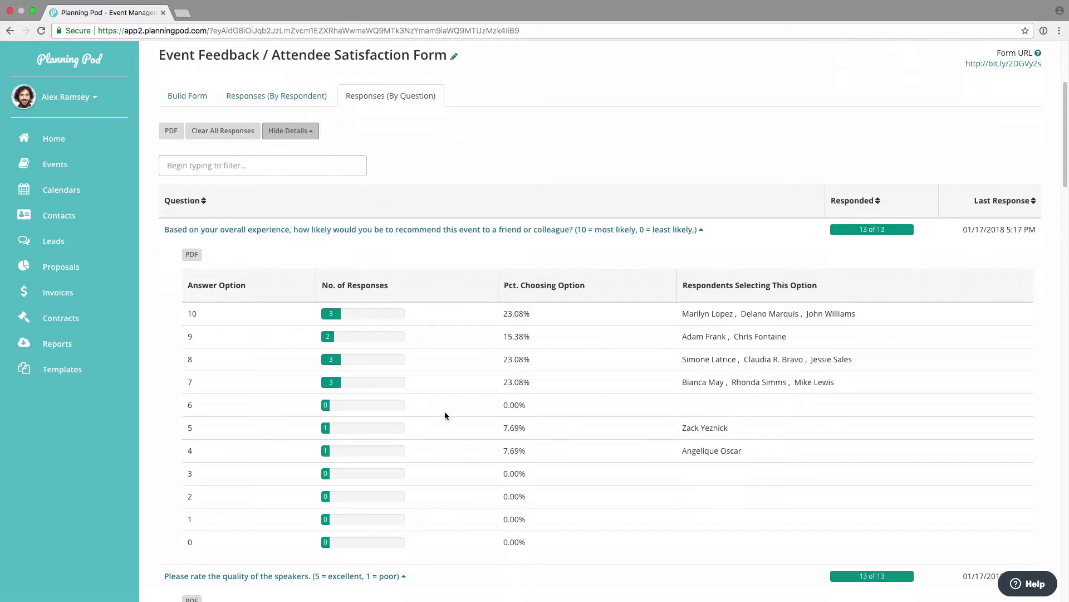
pyautogui.scroll(-10, 446, 415)
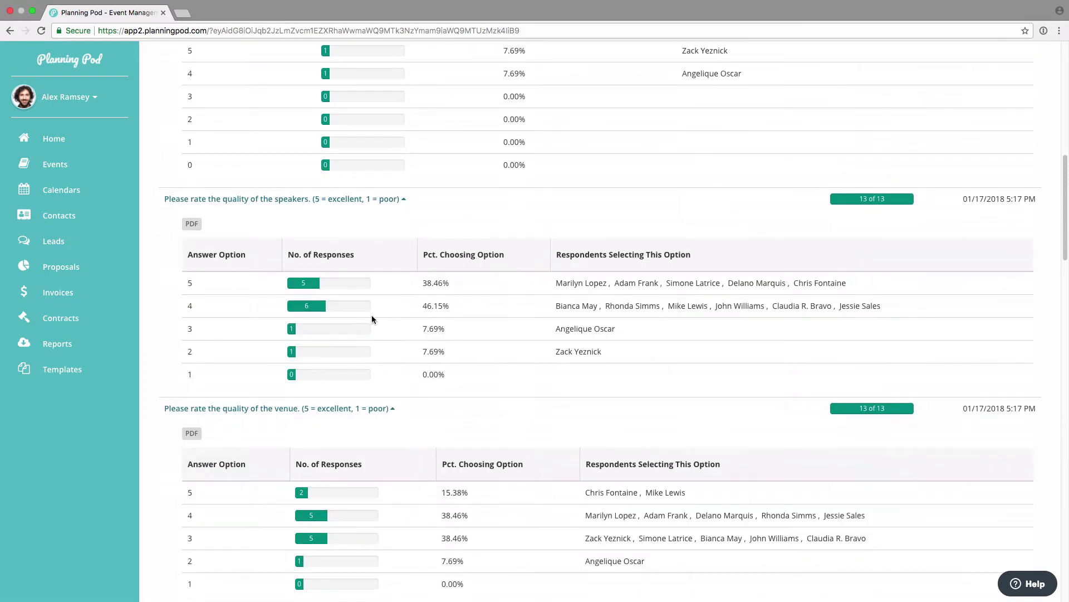
pyautogui.scroll(-15, 365, 324)
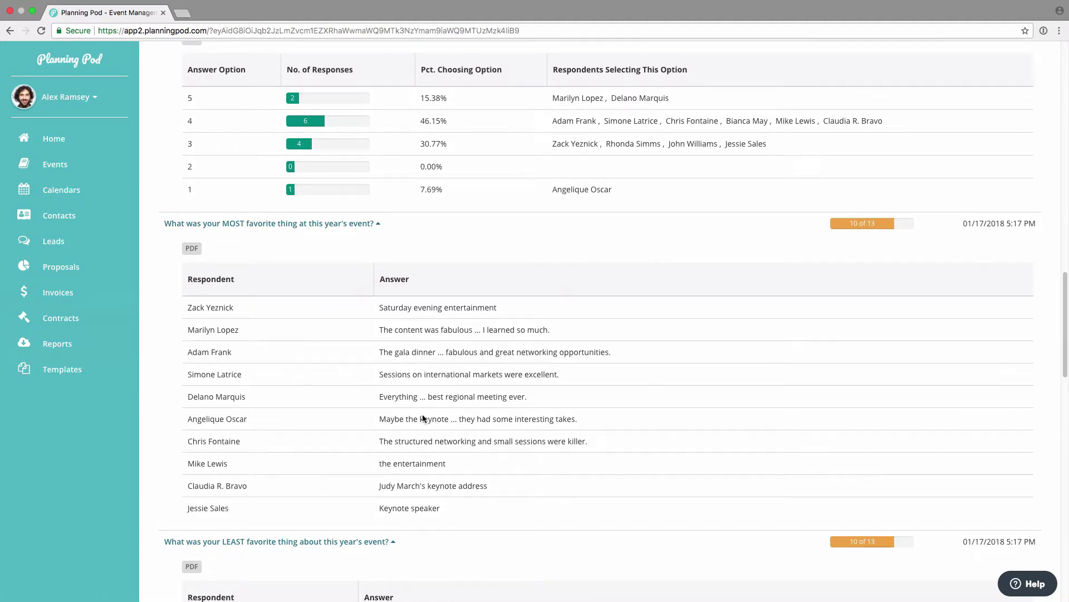
pyautogui.click(189, 251)
pyautogui.scroll(-18, 287, 361)
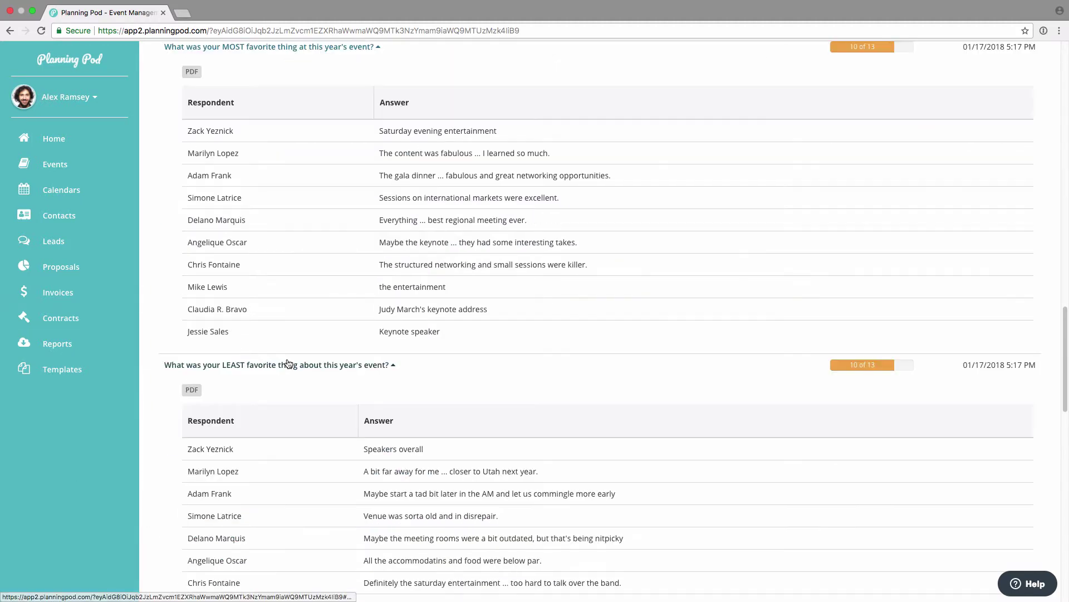
pyautogui.scroll(-5, 288, 361)
pyautogui.scroll(20, 287, 361)
pyautogui.scroll(12, 289, 362)
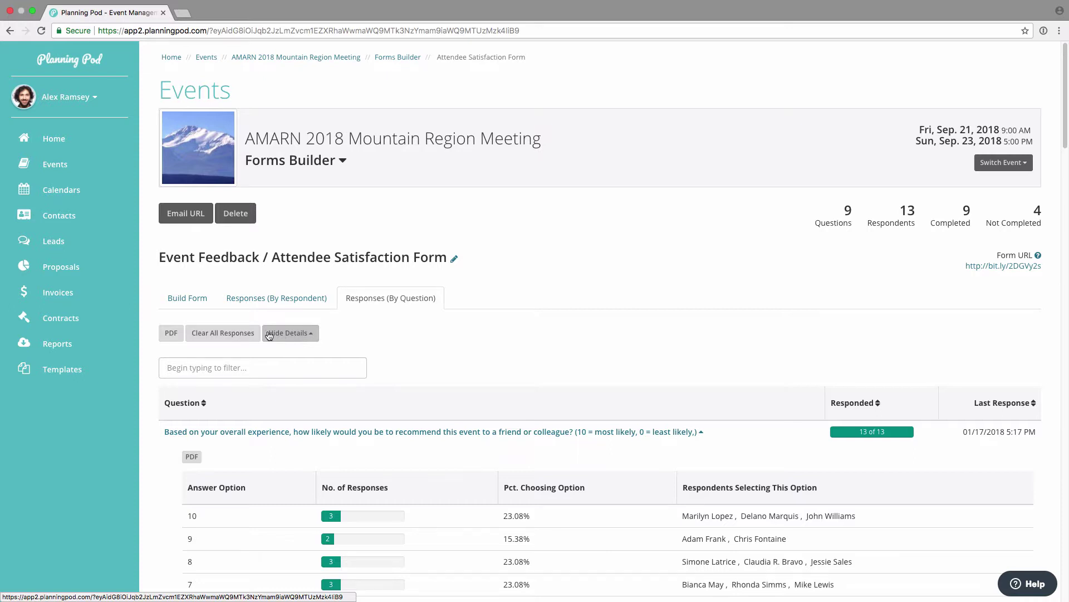
# Step: Leave the feedback form for the Forms Builder list and open the Templates overview via Import/Export
pyautogui.click(191, 300)
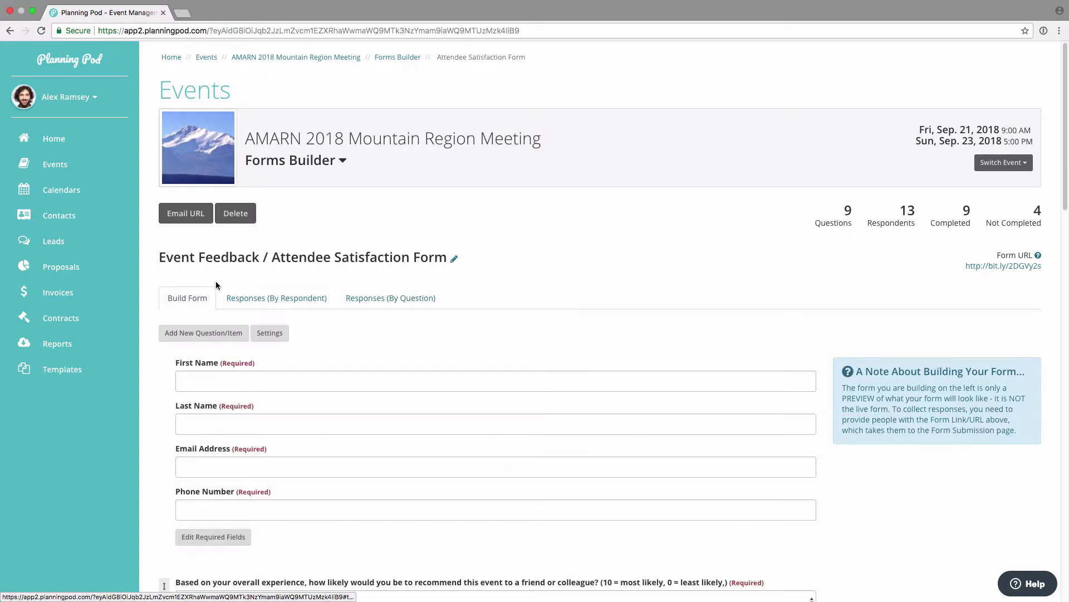
pyautogui.click(399, 57)
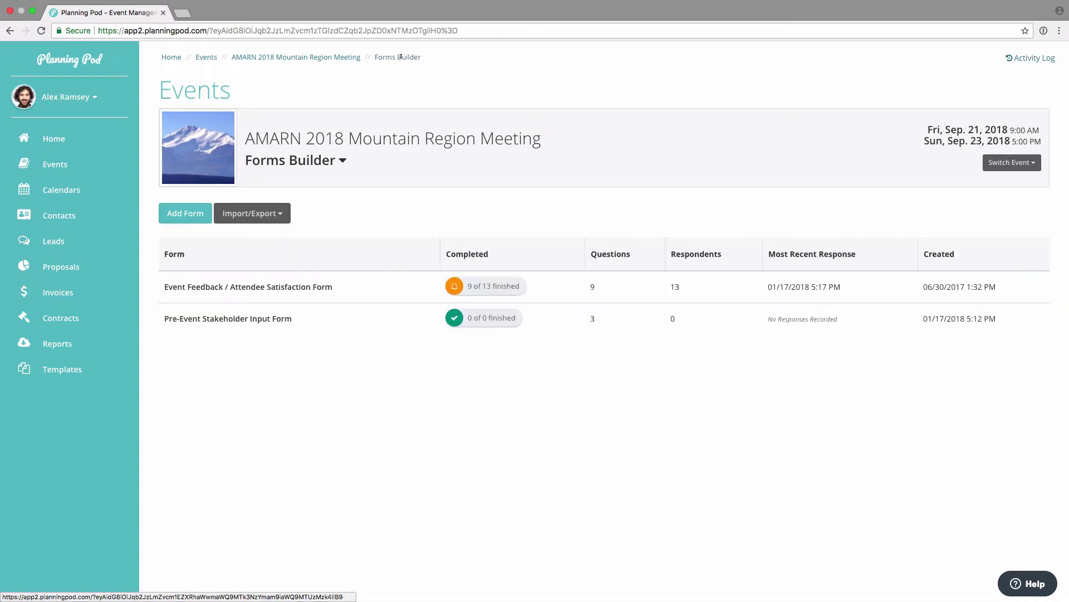
pyautogui.click(259, 223)
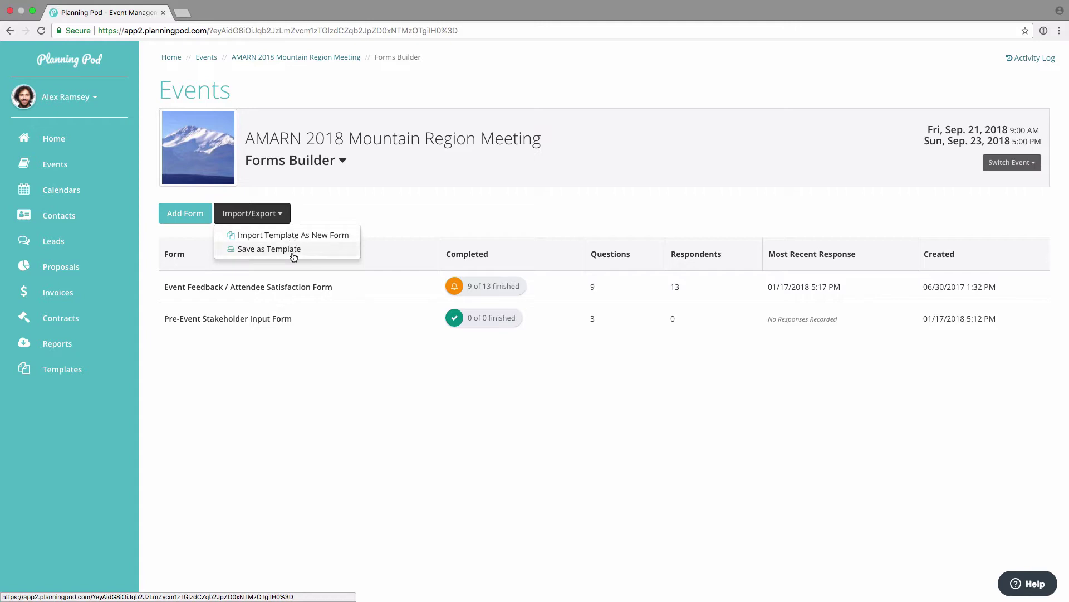
pyautogui.click(67, 368)
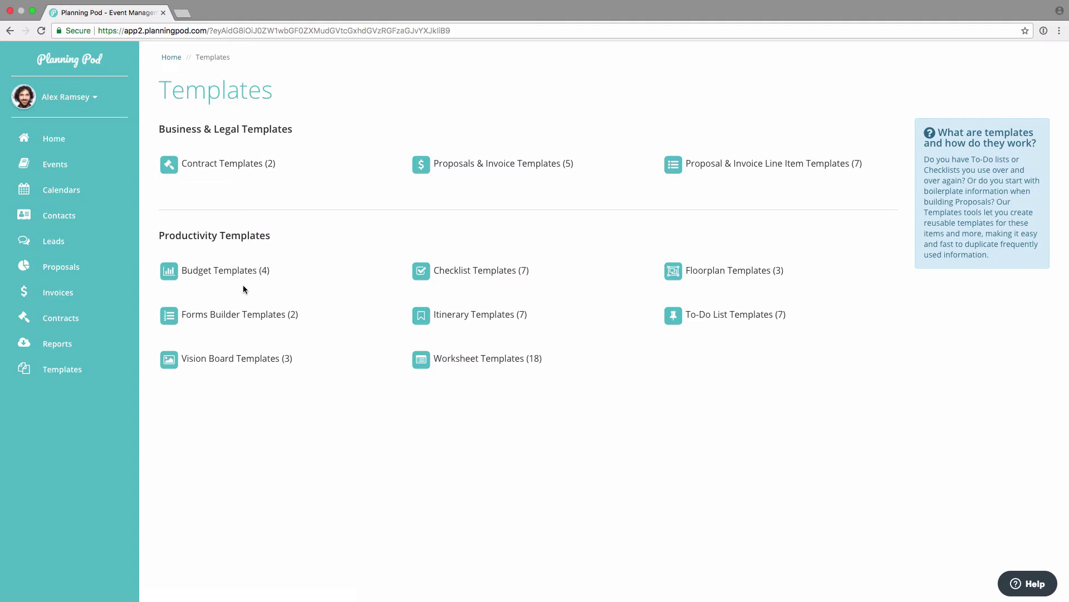
# Step: Open the Forms Builder templates list, starting and cancelling a new template
pyautogui.click(251, 315)
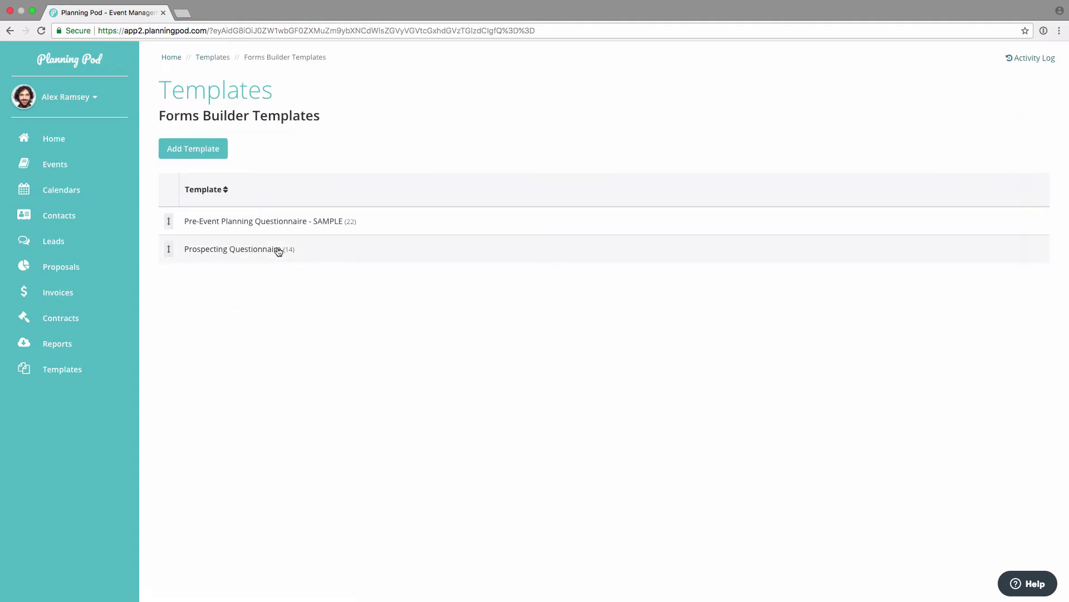
pyautogui.click(206, 150)
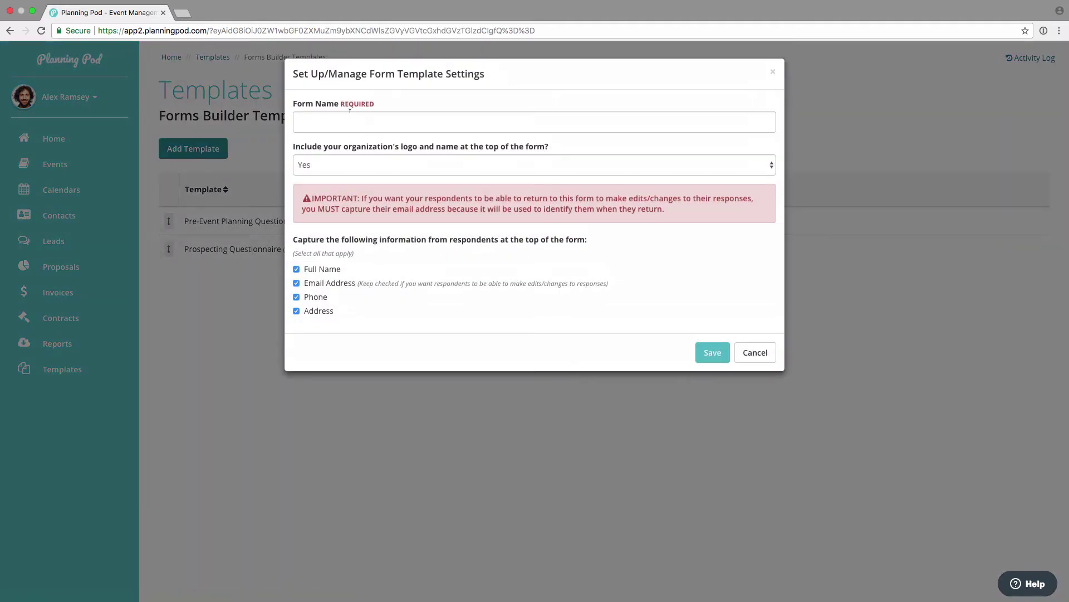
pyautogui.click(757, 353)
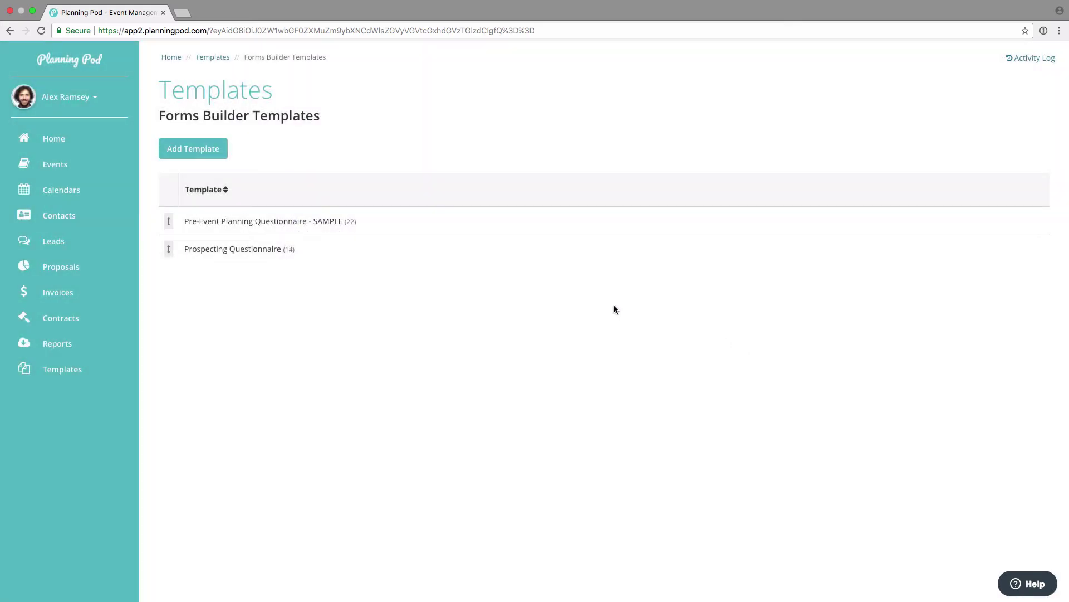
# Step: Open the Prospecting Questionnaire template and scroll through its questions without adding any
pyautogui.click(269, 250)
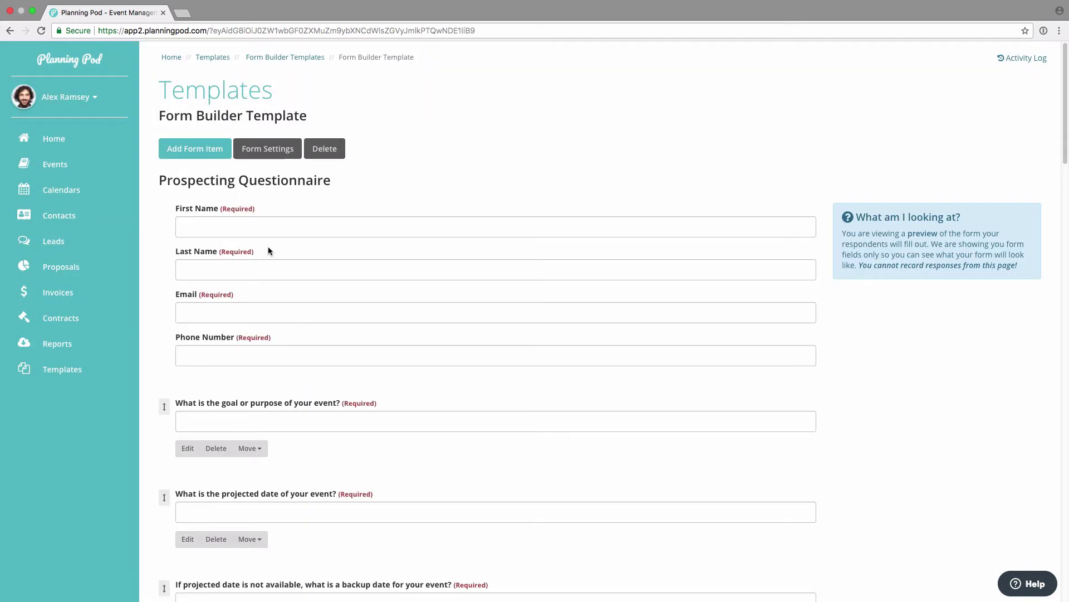
pyautogui.click(212, 157)
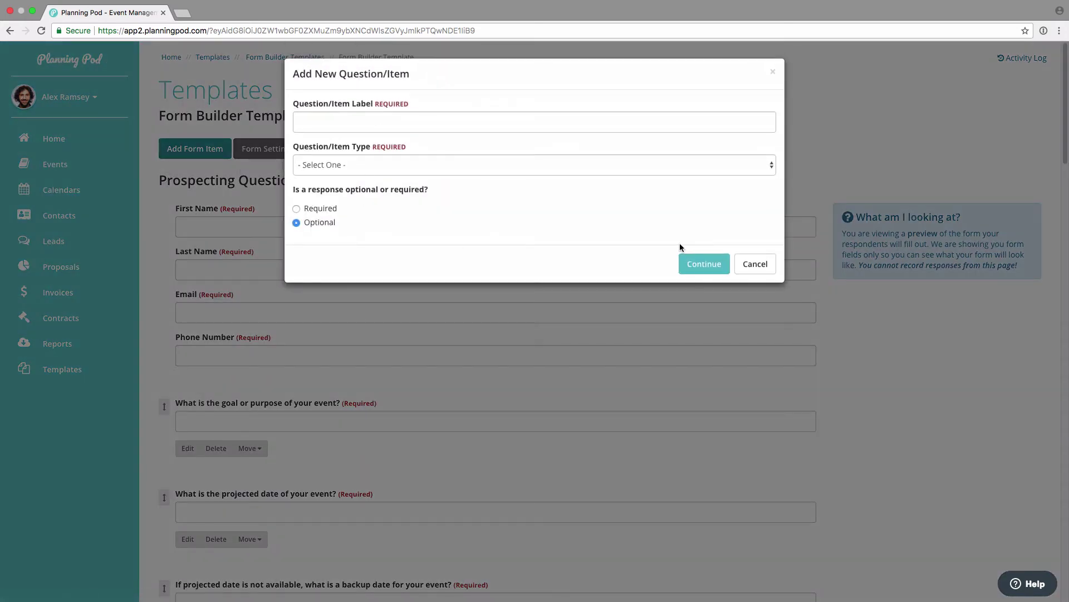
pyautogui.click(756, 264)
pyautogui.scroll(-7, 352, 253)
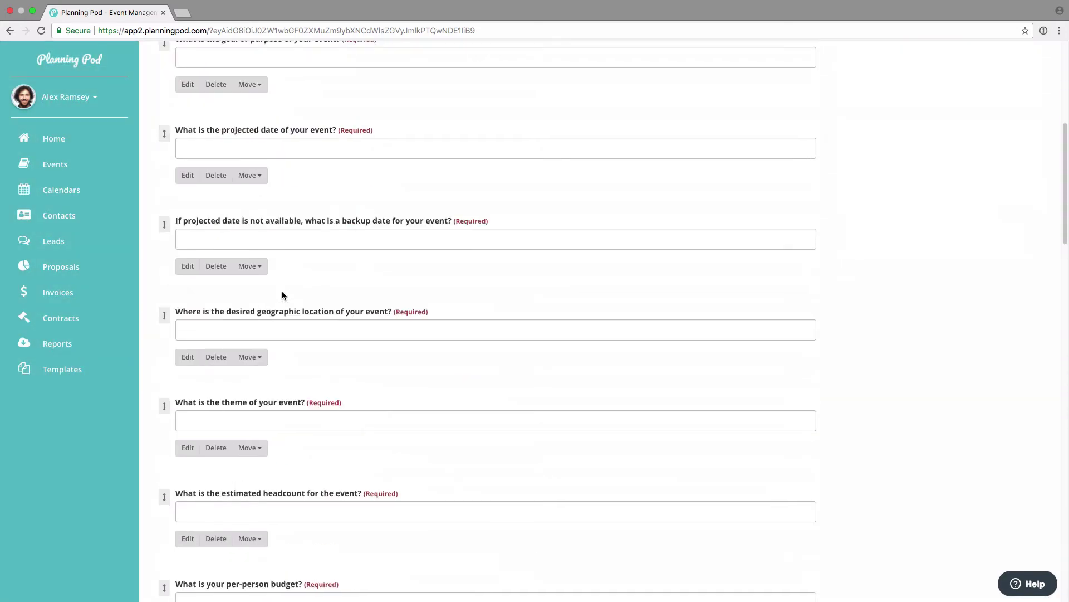
pyautogui.scroll(-20, 282, 292)
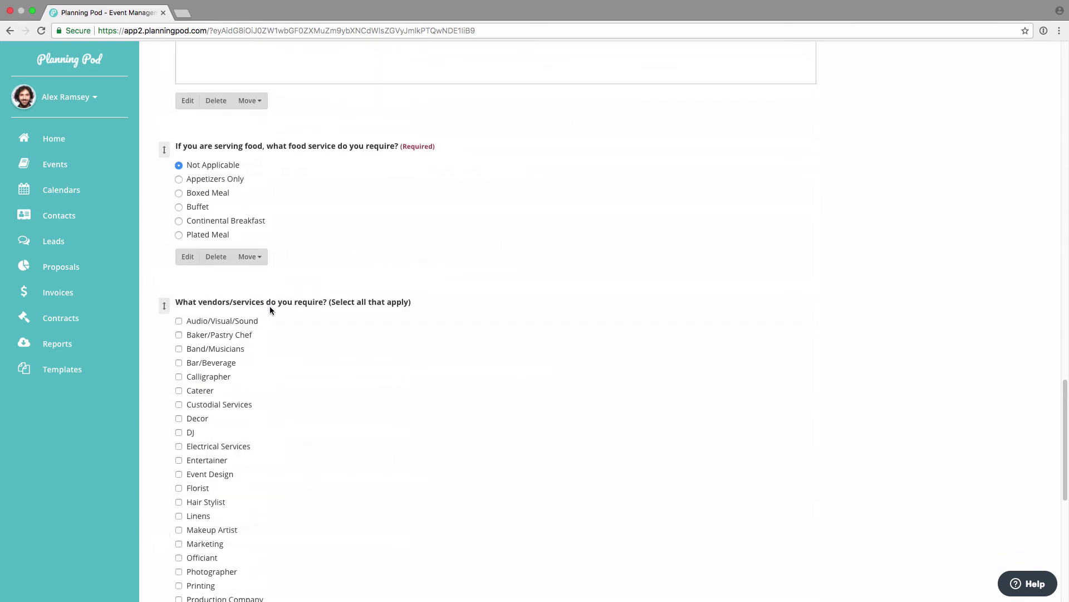
pyautogui.scroll(-8, 271, 307)
pyautogui.scroll(11, 271, 307)
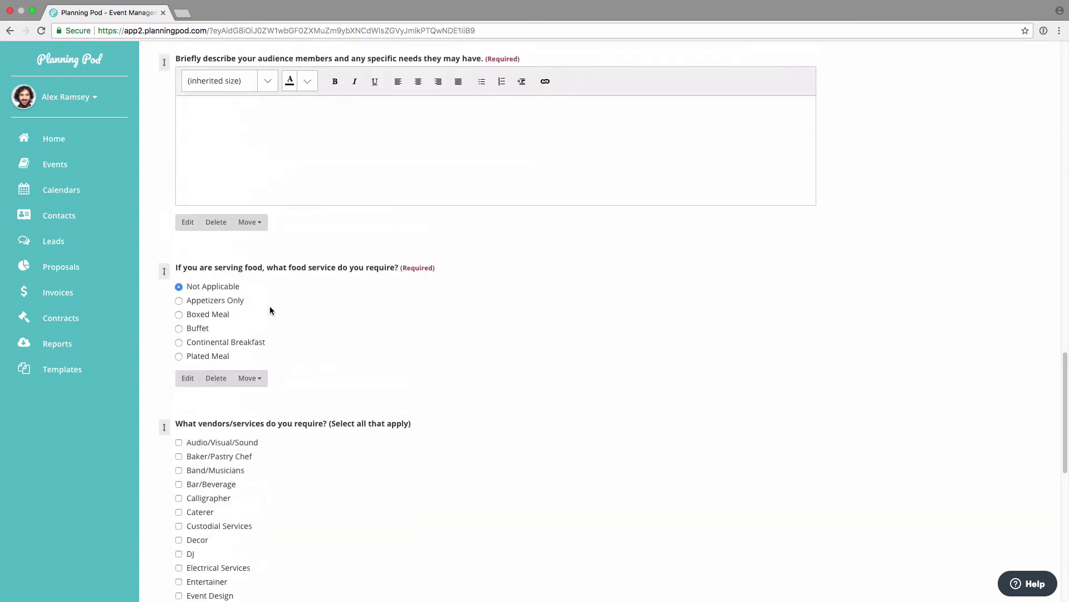
pyautogui.scroll(20, 271, 309)
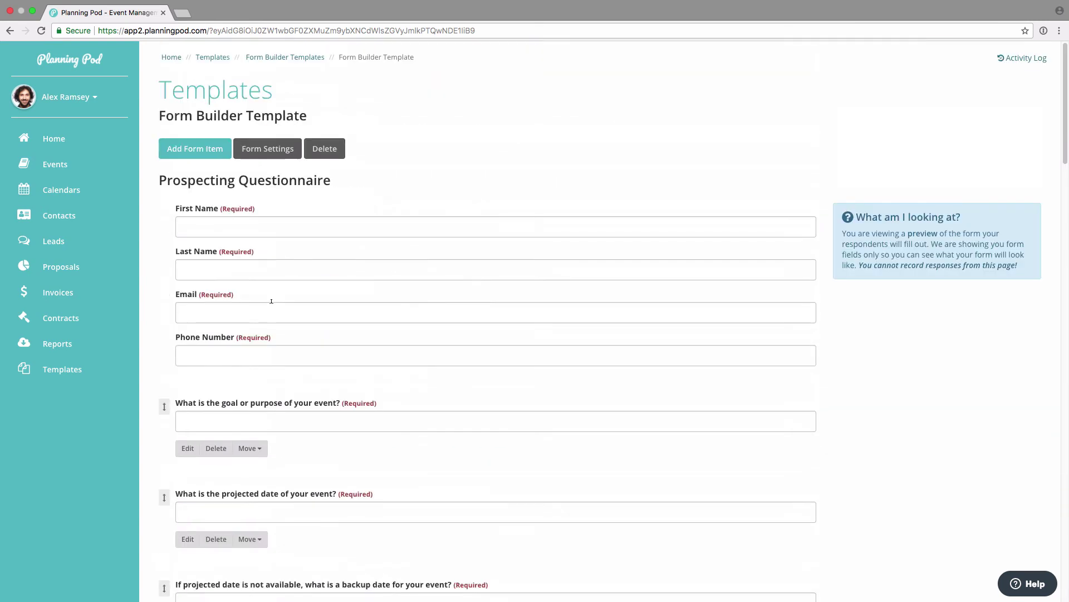
# Step: Import the Prospecting Questionnaire template as a new form in AMARN 2018 Mountain Region Meeting
pyautogui.click(65, 170)
pyautogui.scroll(-5, 325, 390)
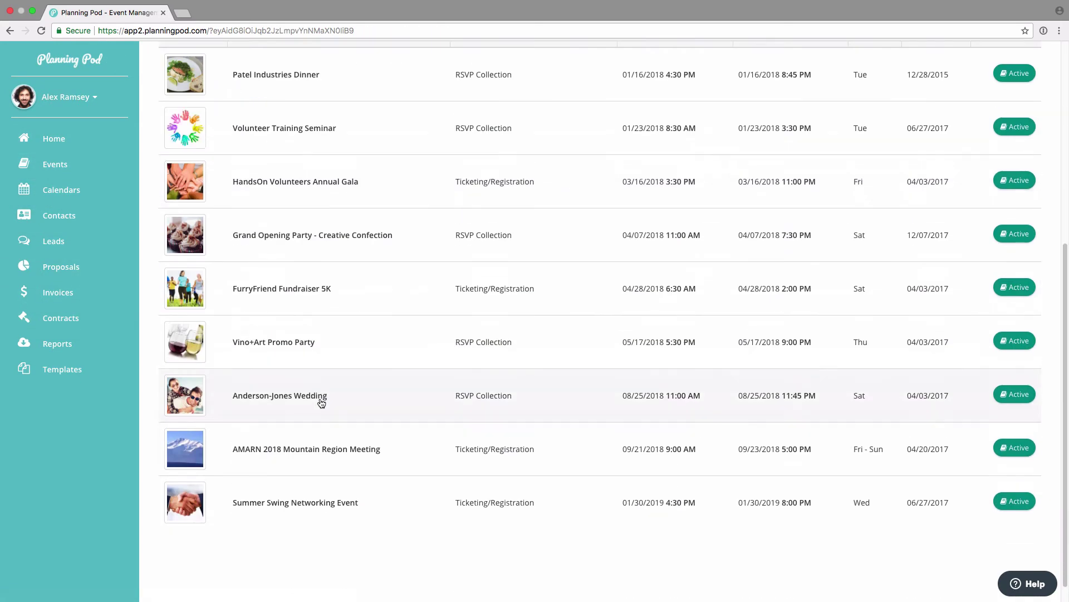
pyautogui.click(310, 445)
pyautogui.scroll(-6, 456, 420)
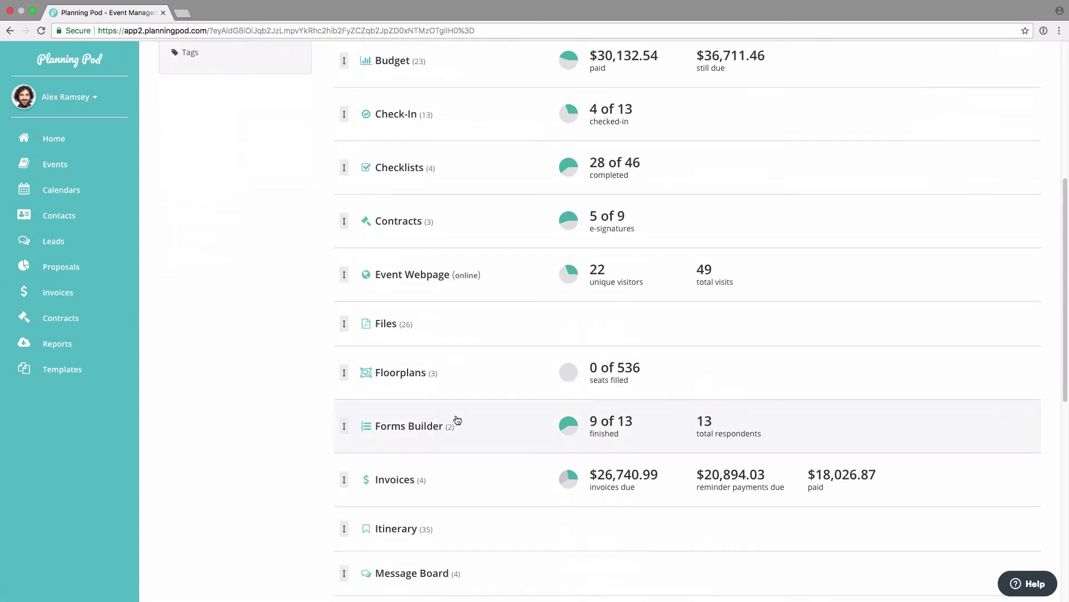
pyautogui.click(428, 431)
pyautogui.click(276, 214)
pyautogui.click(331, 237)
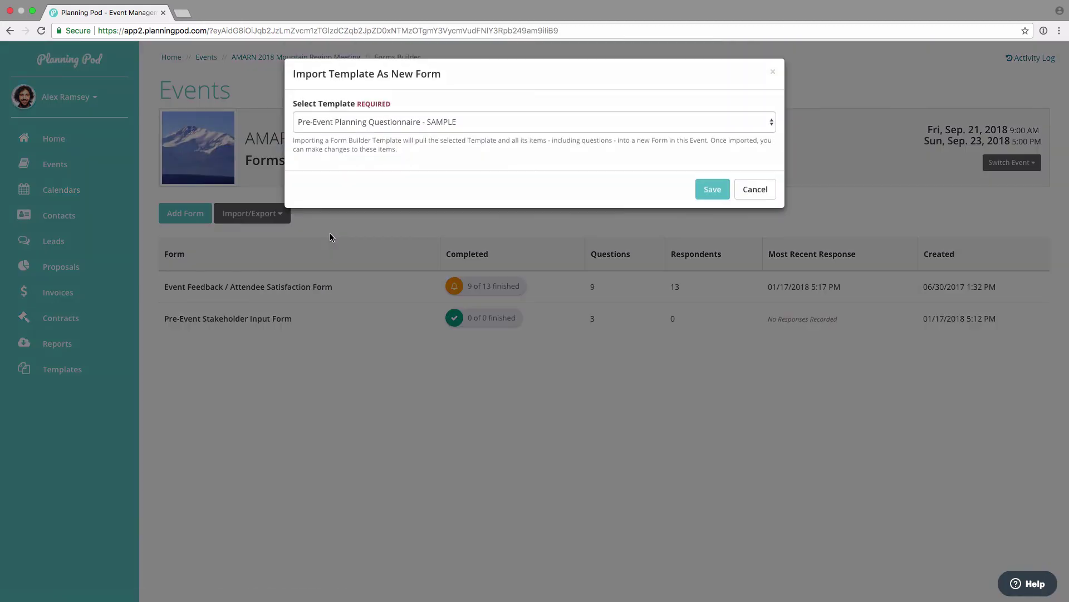
pyautogui.click(381, 122)
pyautogui.click(378, 133)
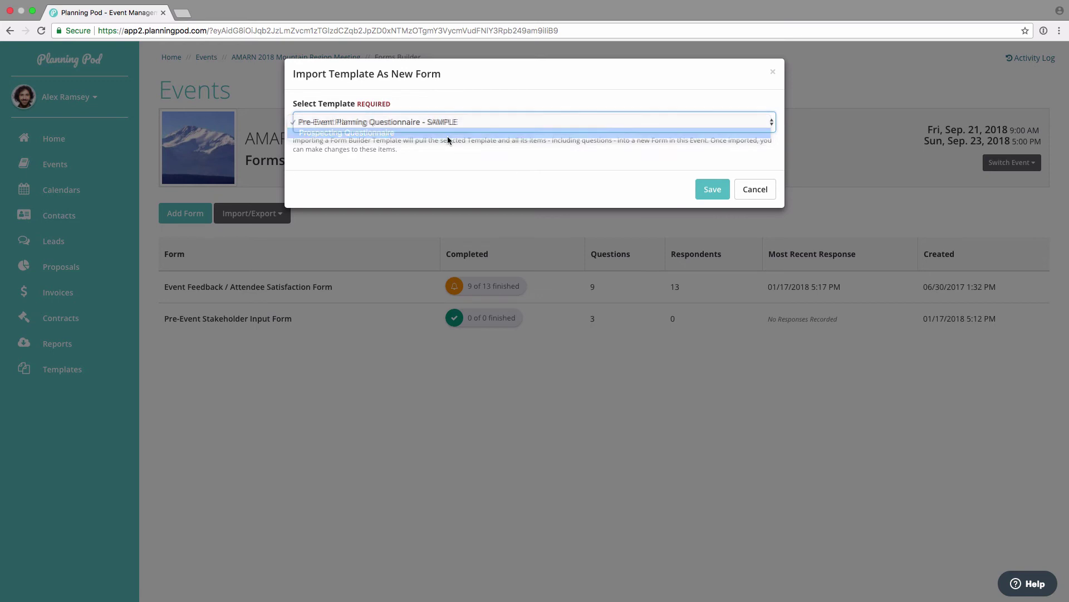
pyautogui.click(711, 189)
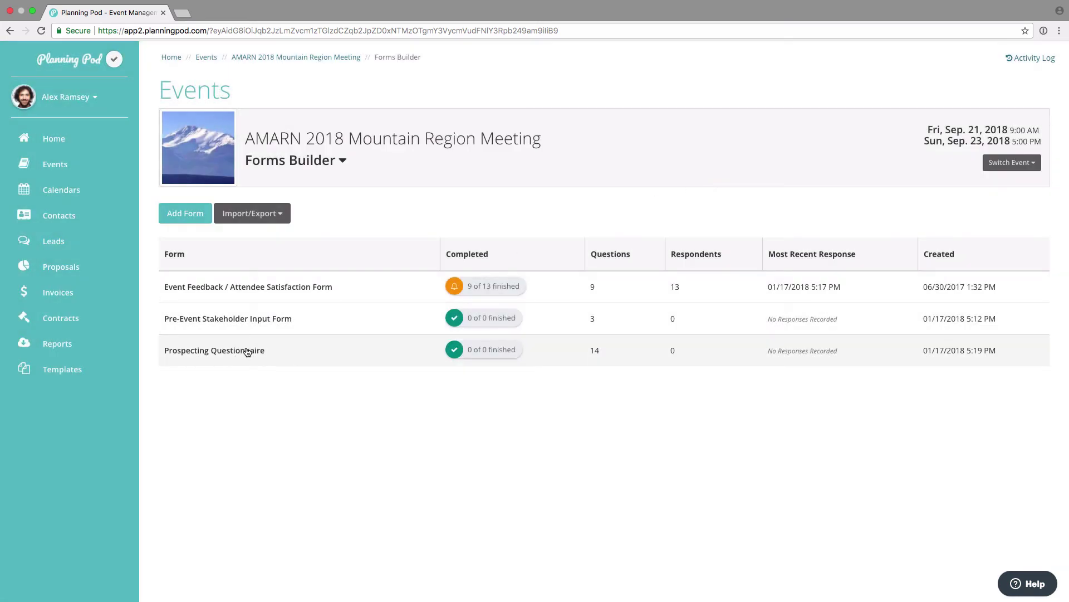
# Step: Rename the imported Prospecting Questionnaire form to 'Event Planning Survey' and return to the forms list
pyautogui.click(248, 351)
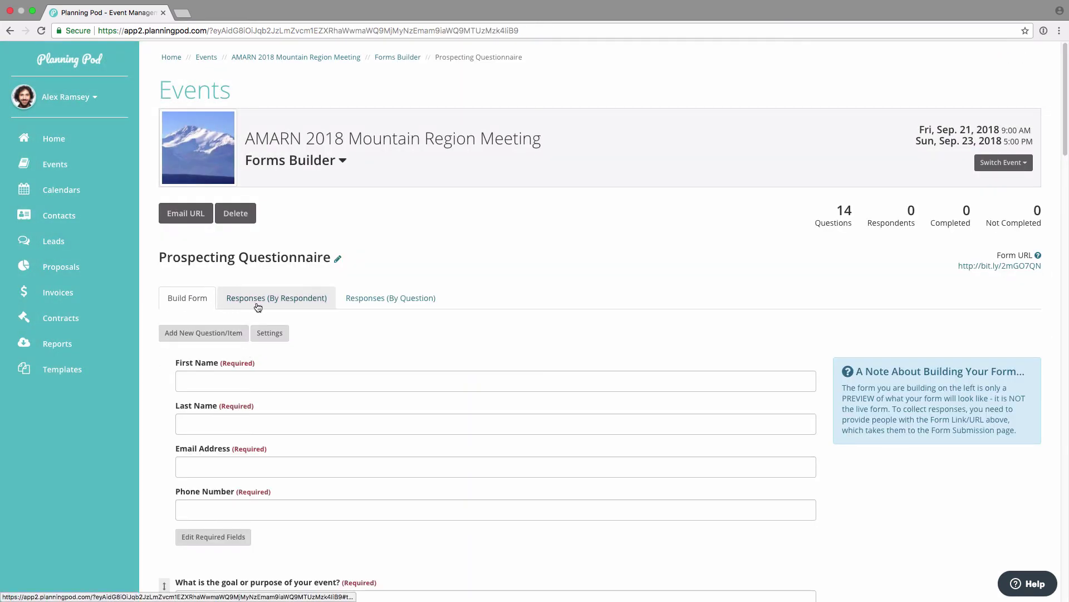
pyautogui.click(273, 332)
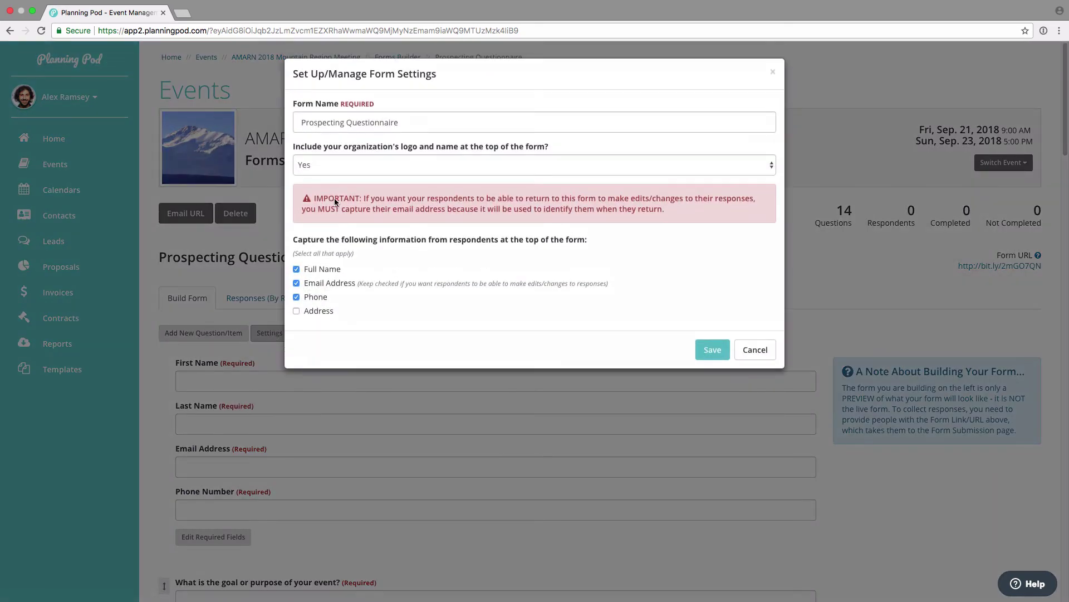
pyautogui.tripleClick(418, 123)
pyautogui.write('Event Planning')
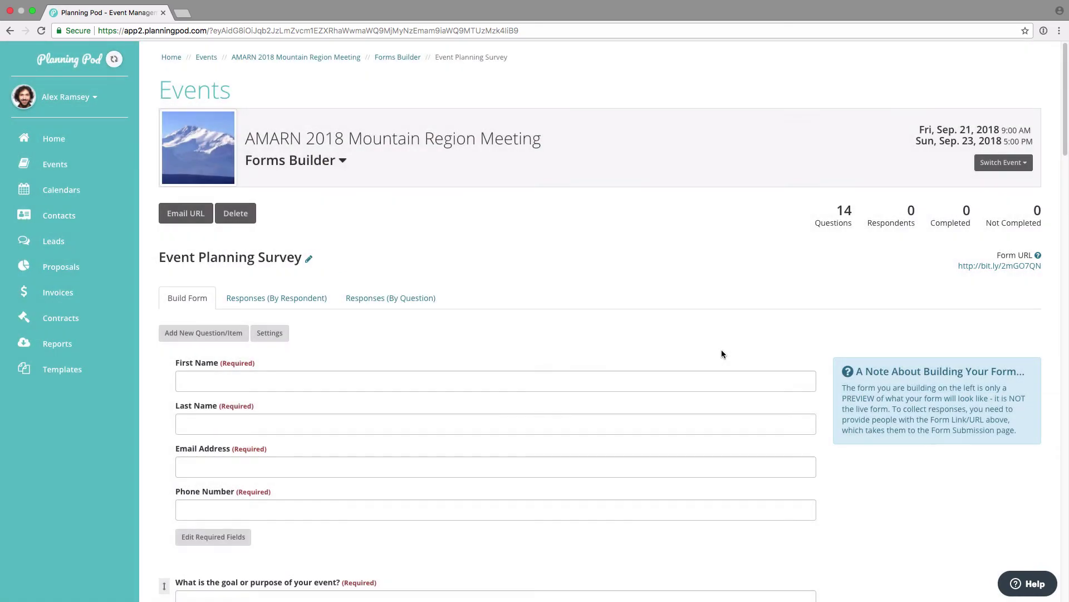
pyautogui.scroll(-5, 253, 329)
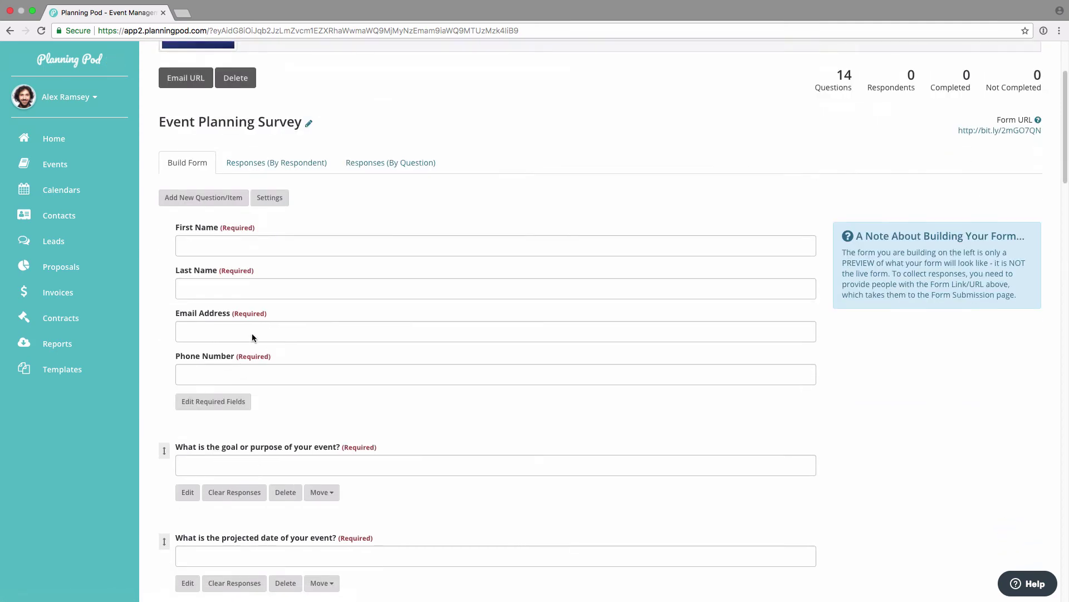
pyautogui.scroll(-3, 185, 427)
pyautogui.scroll(7, 186, 423)
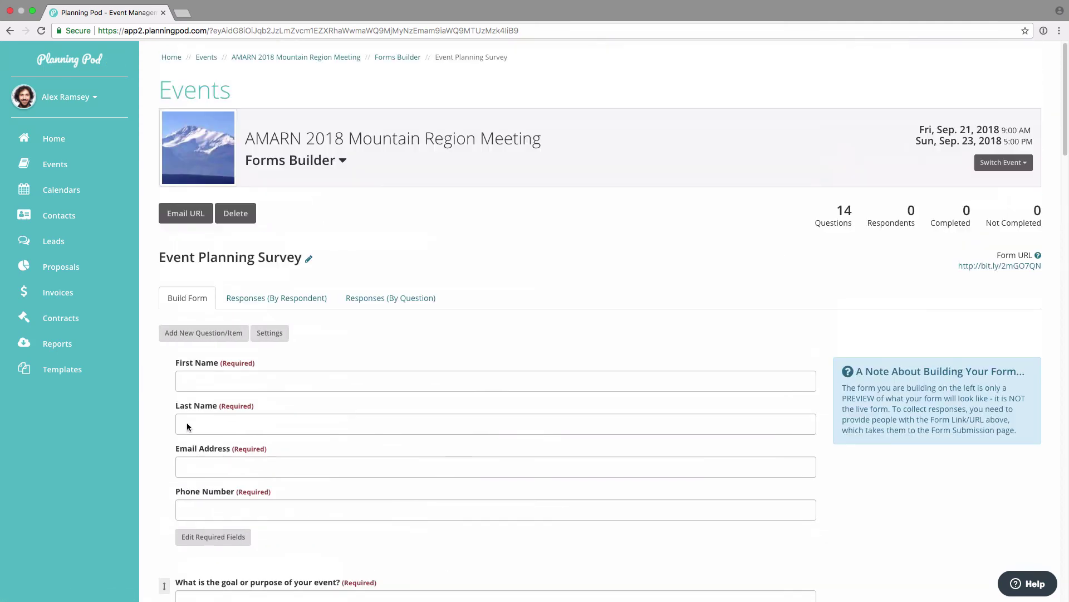
pyautogui.click(405, 57)
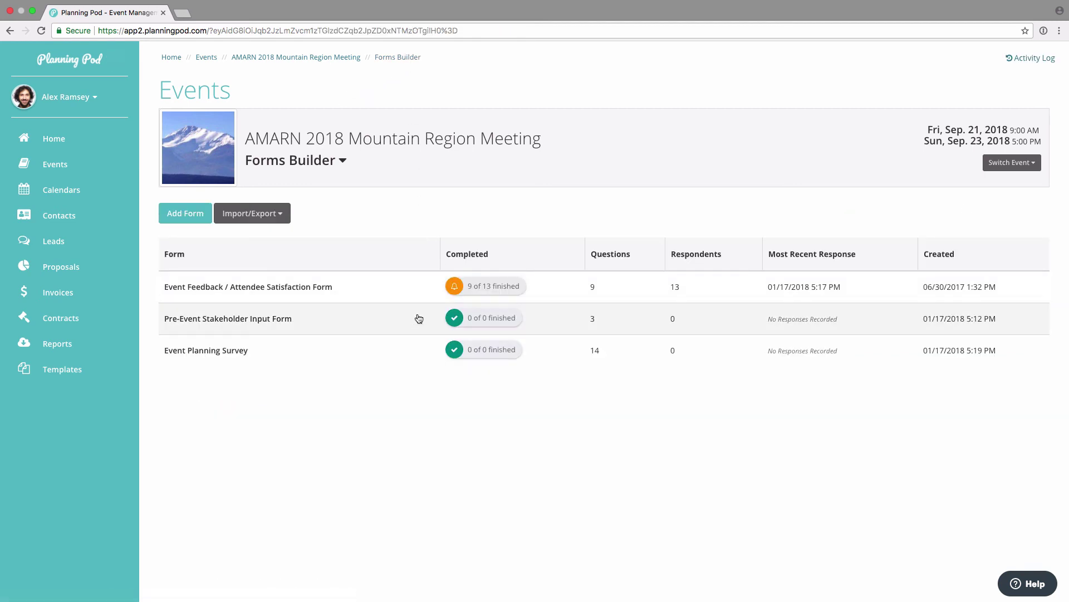